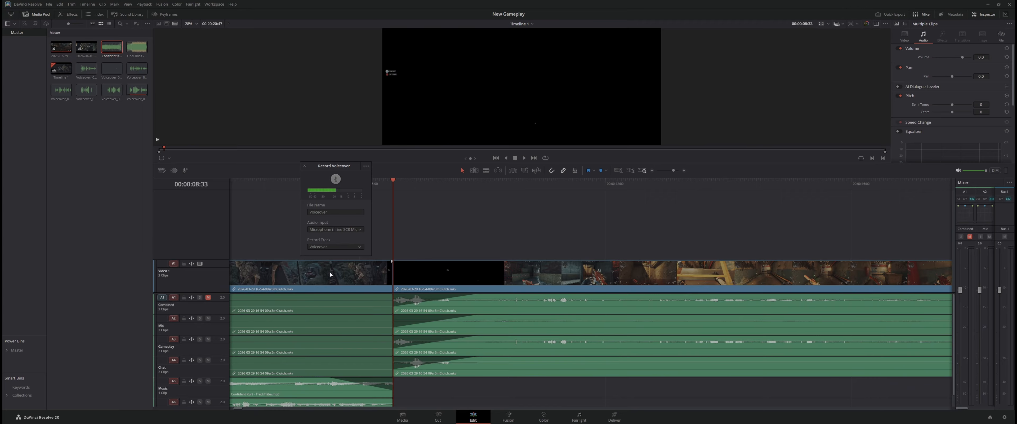
# Play across the cut between the two video clips, then extend the music clip's end past the cut and adjust its fade-out
pyautogui.click(286, 188)
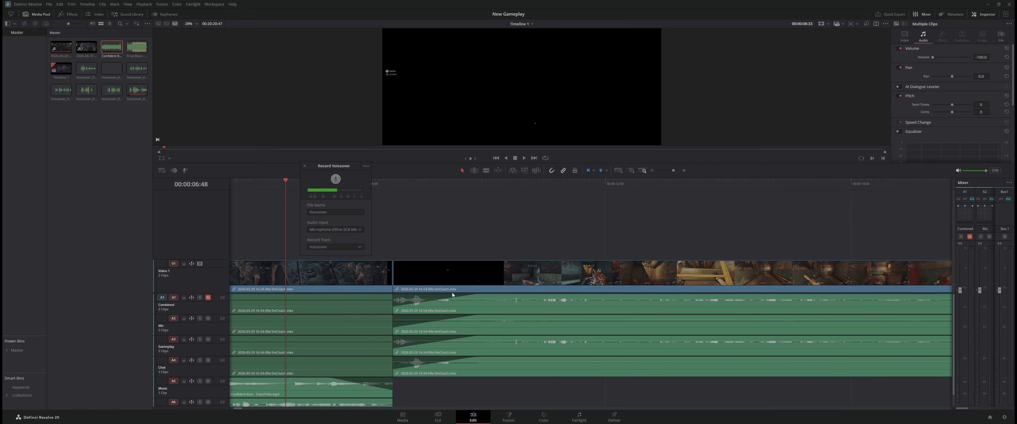
pyautogui.press('space')
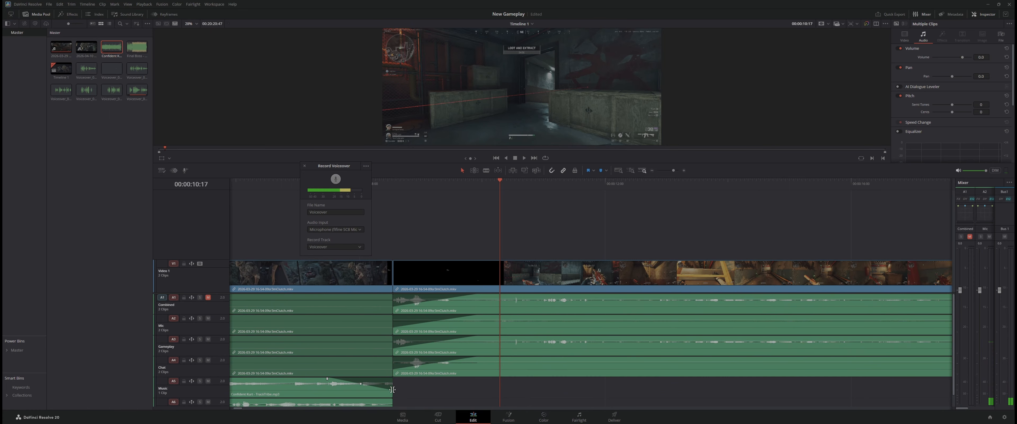
pyautogui.click(348, 385)
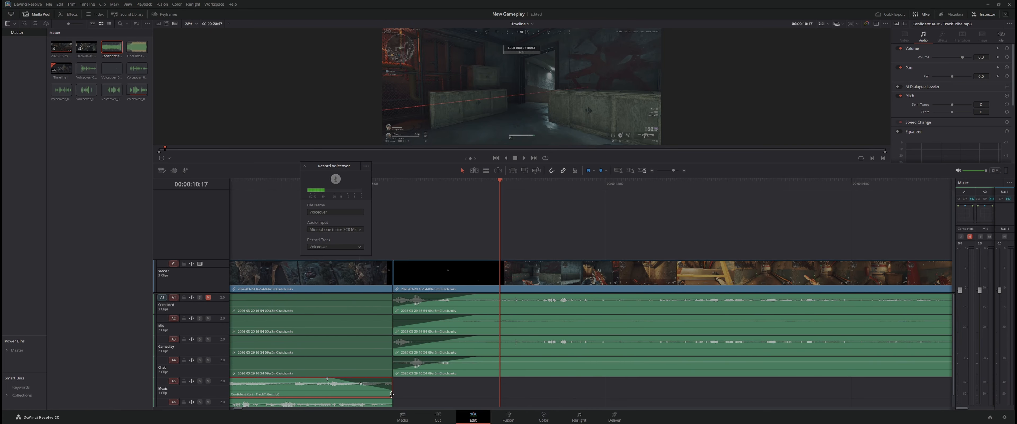
pyautogui.moveTo(393, 393); pyautogui.dragTo(473, 391)
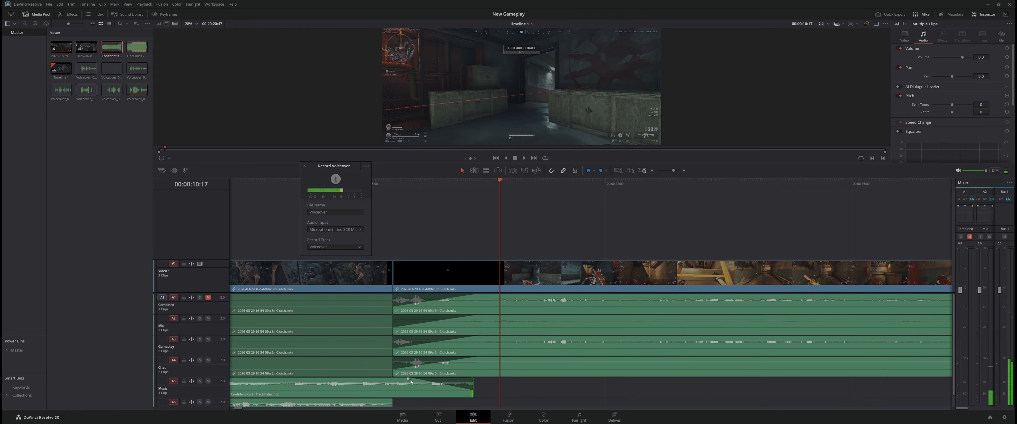
pyautogui.moveTo(409, 380); pyautogui.dragTo(405, 379)
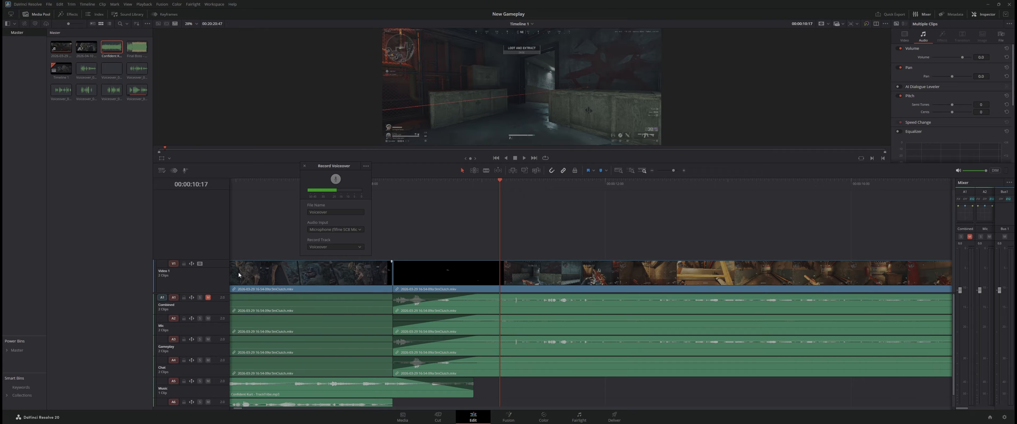
# Play the timeline from before the cut to check how the music carries over and fades into the second clip
pyautogui.click(288, 186)
pyautogui.press('space')
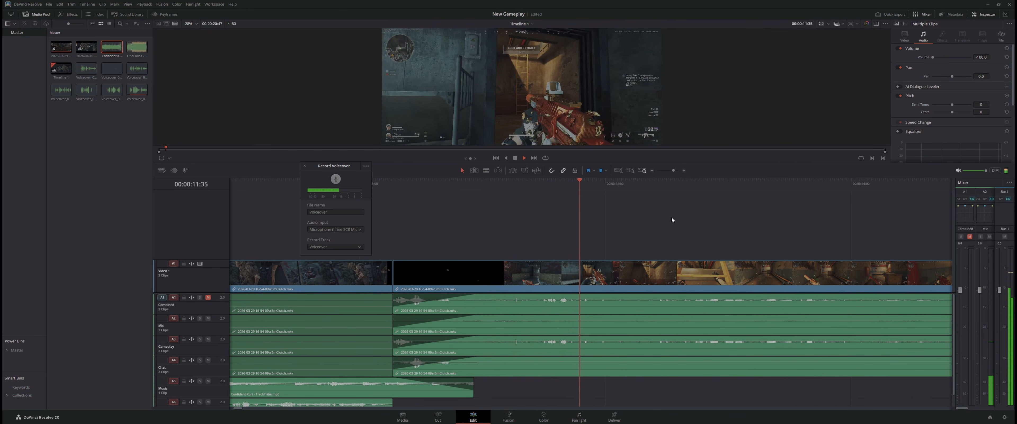
pyautogui.press('space')
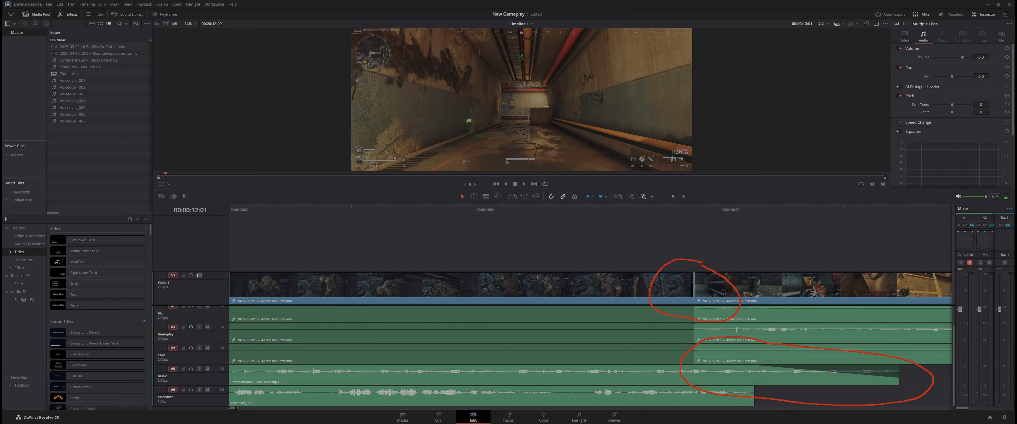
pyautogui.moveTo(763, 359)
pyautogui.mouseDown()
pyautogui.moveTo(745, 370)
pyautogui.moveTo(773, 358)
pyautogui.mouseUp()
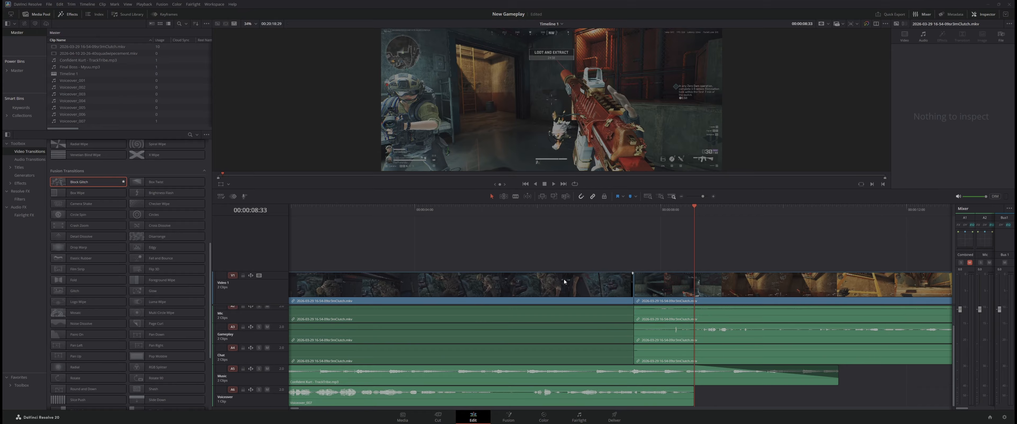
# Browse the video transitions in the effects library and add Block Glitch at the cut between the two clips on Video 1
pyautogui.click(71, 14)
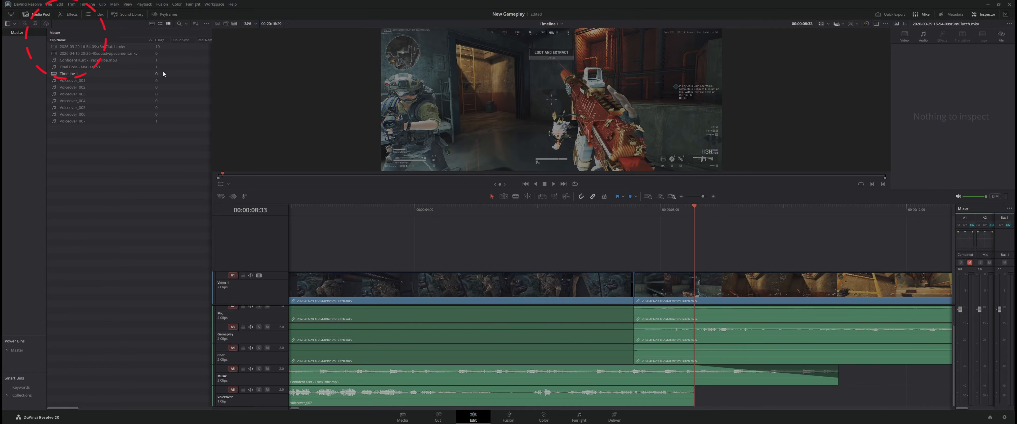
pyautogui.click(73, 16)
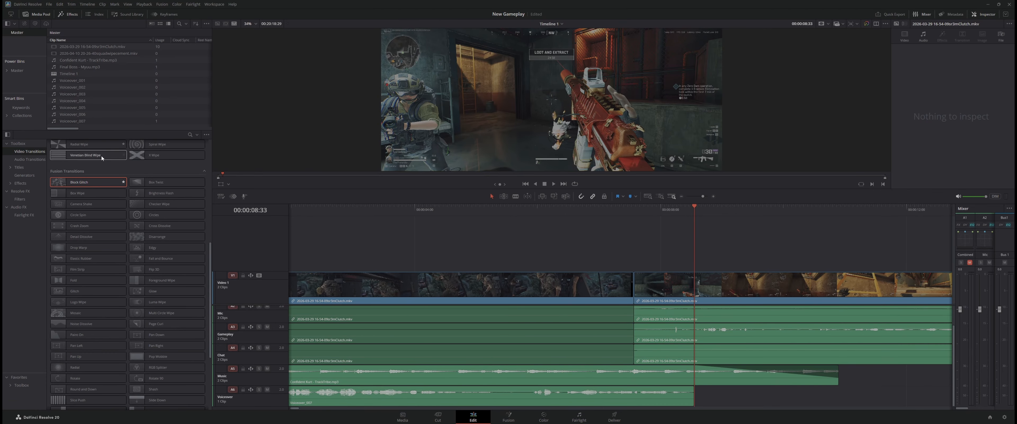
pyautogui.scroll(-5, 94, 218)
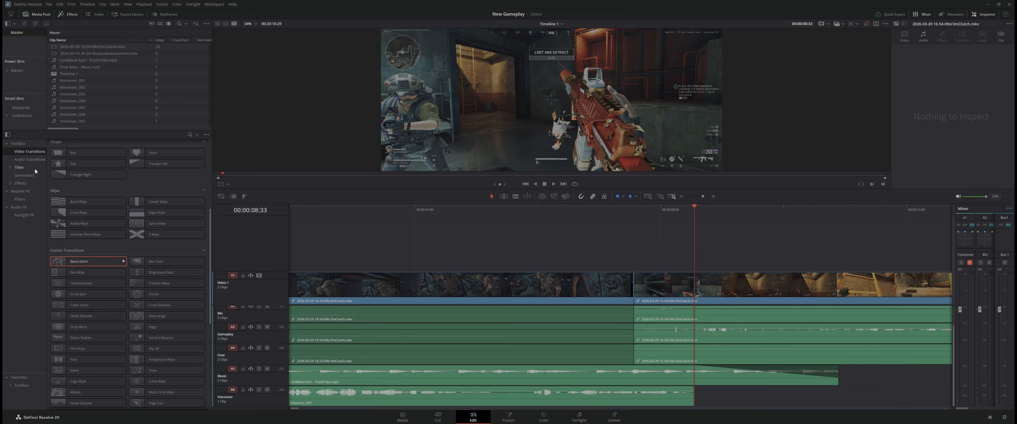
pyautogui.click(26, 153)
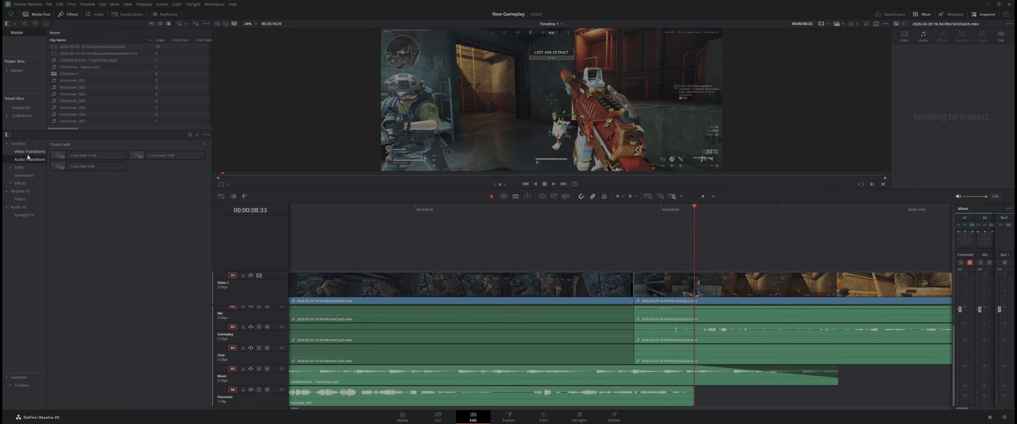
pyautogui.click(10, 166)
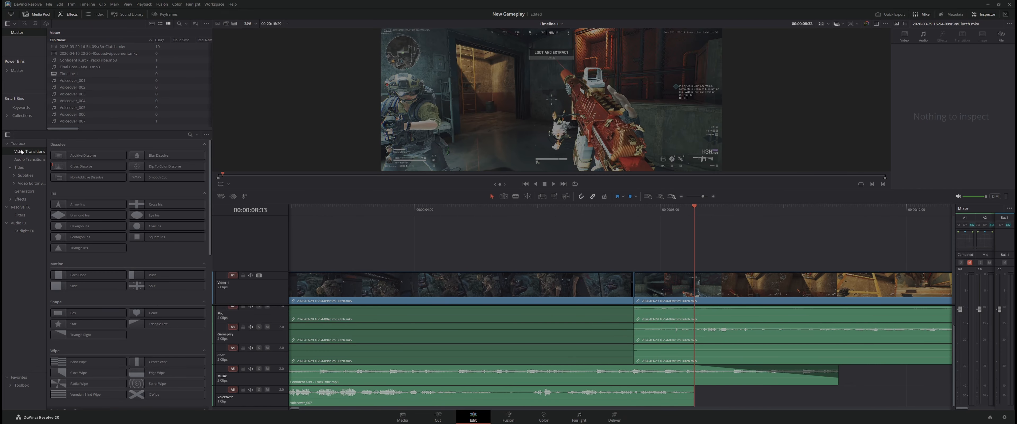
pyautogui.scroll(-3, 79, 237)
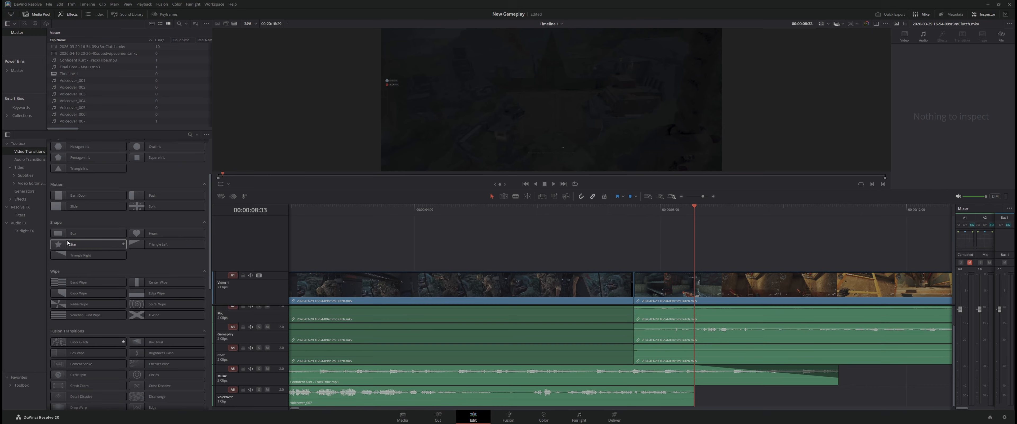
pyautogui.scroll(-3, 67, 243)
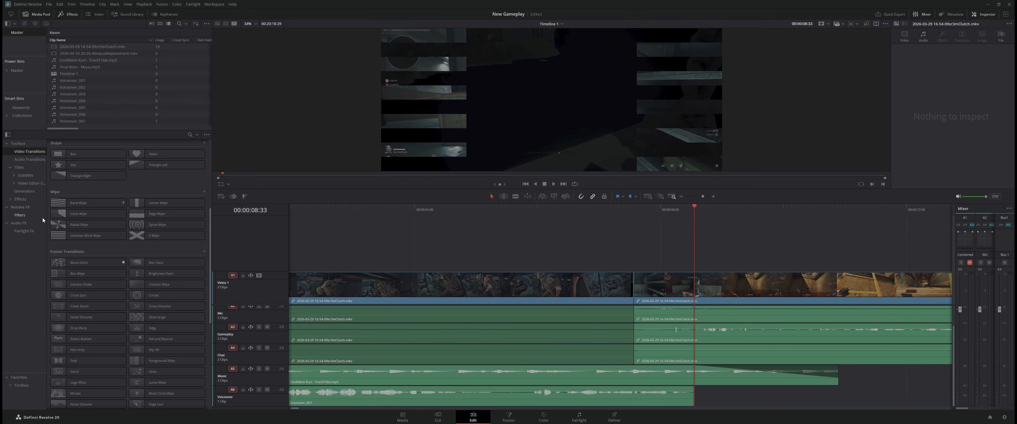
pyautogui.moveTo(94, 263); pyautogui.dragTo(631, 290)
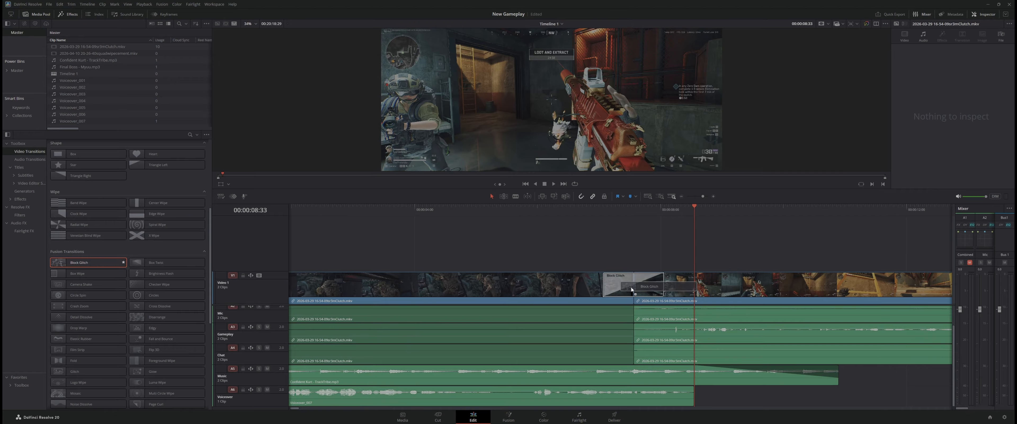
pyautogui.moveTo(632, 291); pyautogui.dragTo(632, 290)
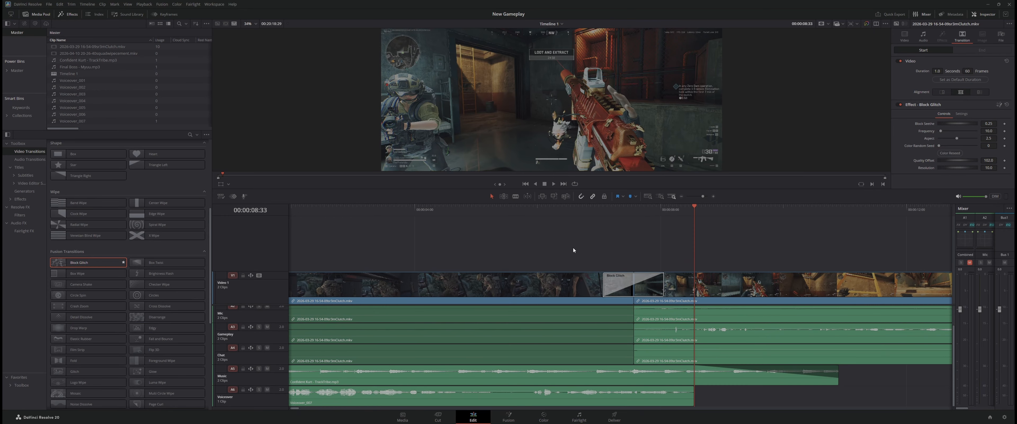
# Play the timeline from before the Block Glitch transition and past the end of the music clip to preview both
pyautogui.click(560, 213)
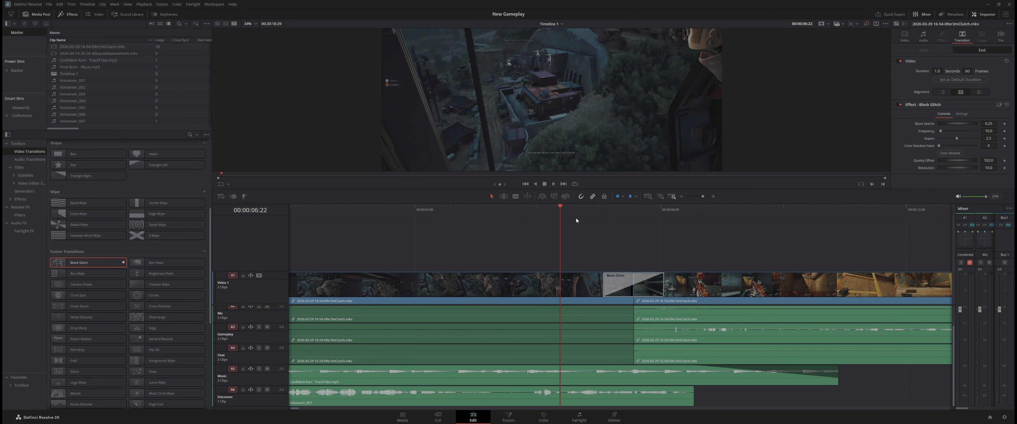
pyautogui.press('space')
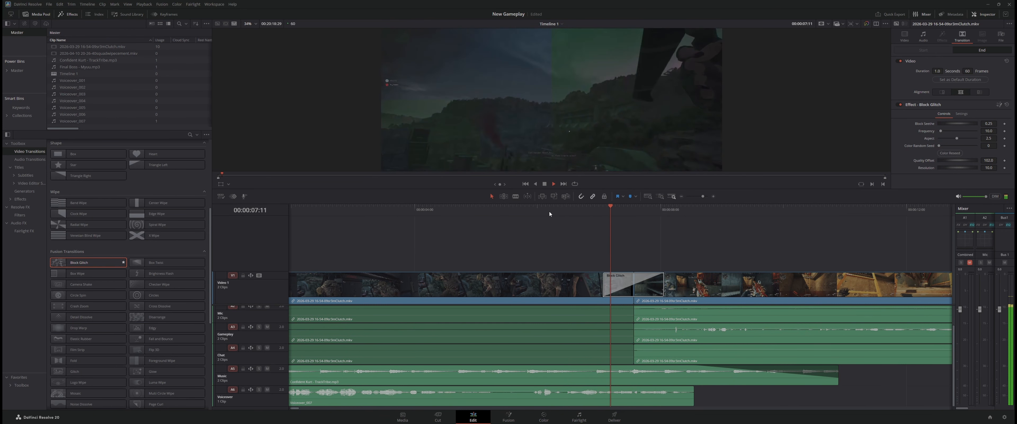
pyautogui.press('space')
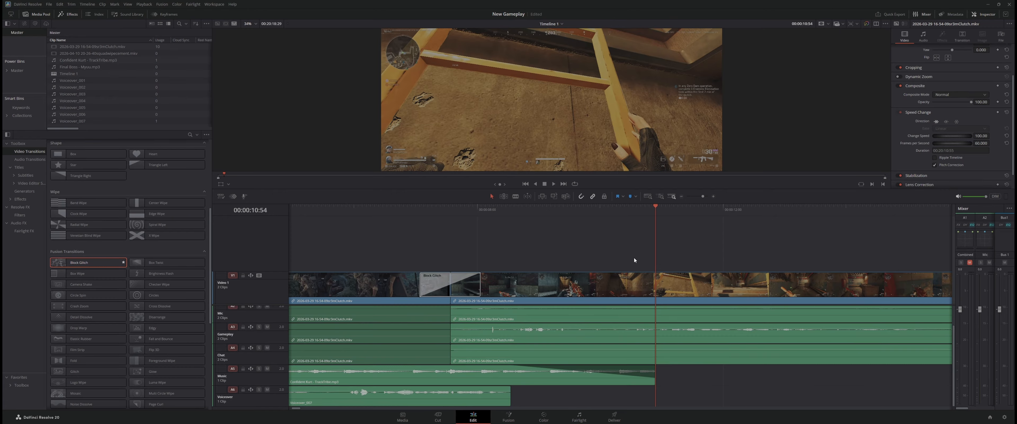
pyautogui.press('space')
pyautogui.press('space')
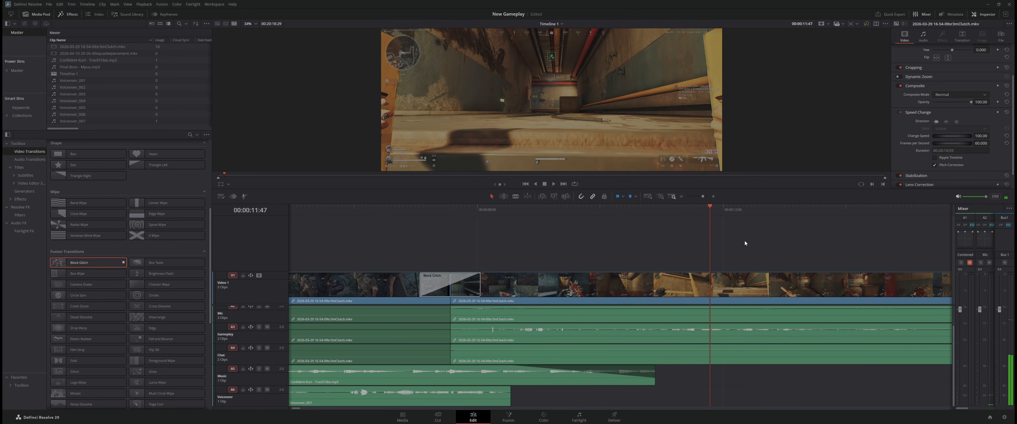
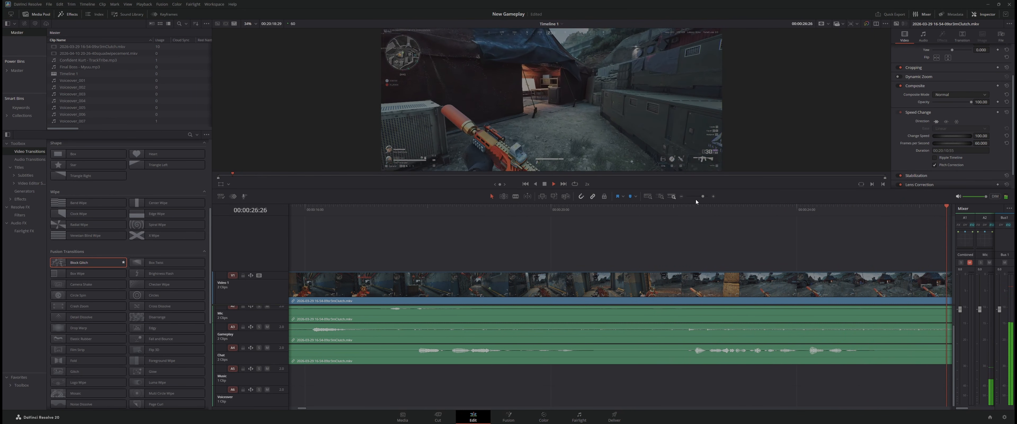
# Find the end of the talking section and split the second gameplay clip and its linked audio at 00:00:29:44
pyautogui.press('space')
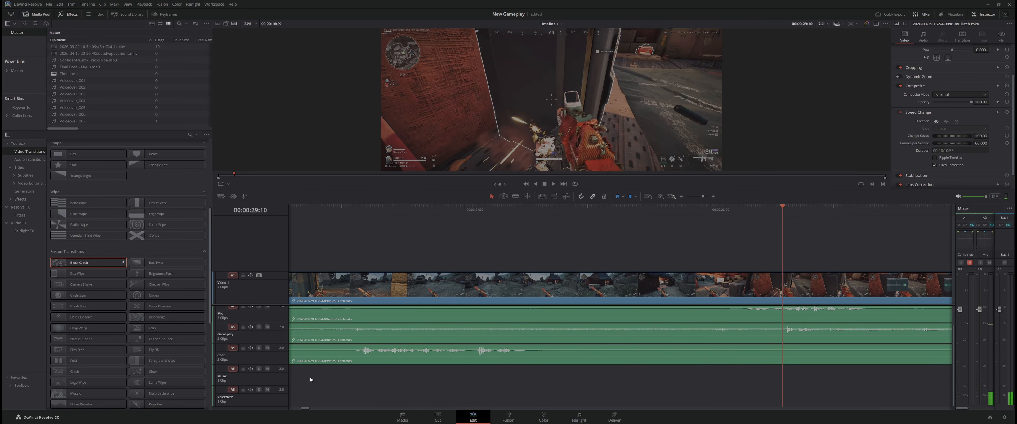
pyautogui.moveTo(306, 408); pyautogui.dragTo(308, 409)
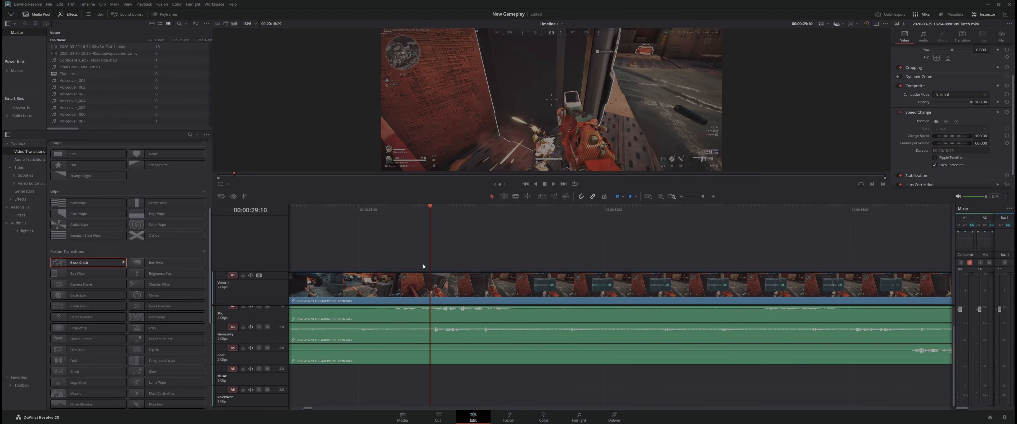
pyautogui.moveTo(431, 253); pyautogui.dragTo(465, 254)
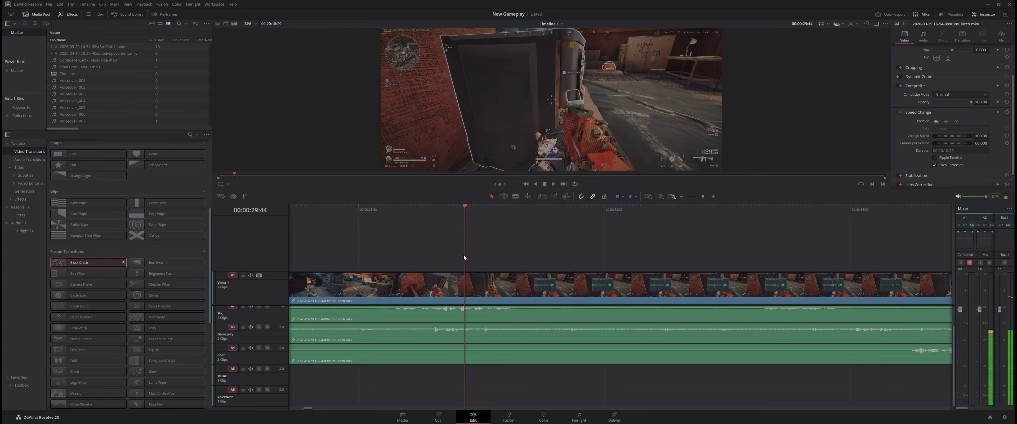
pyautogui.click(488, 295)
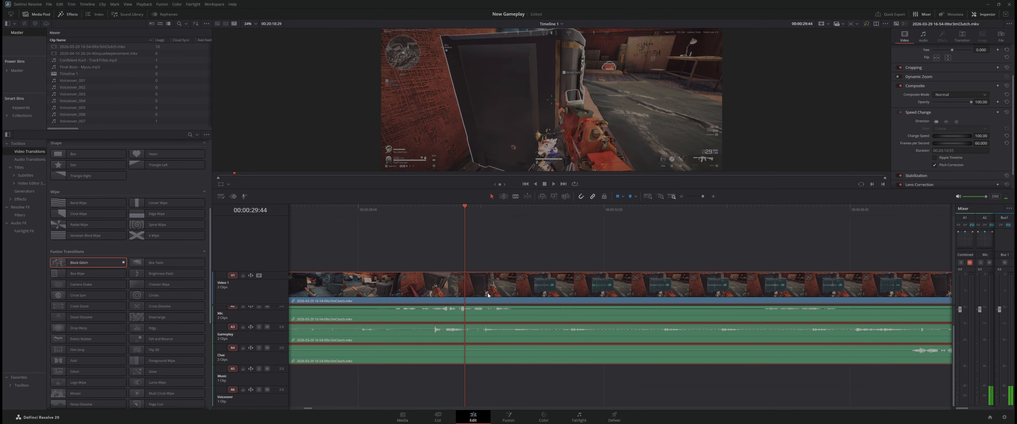
pyautogui.hotkey('ctrl', 'b')
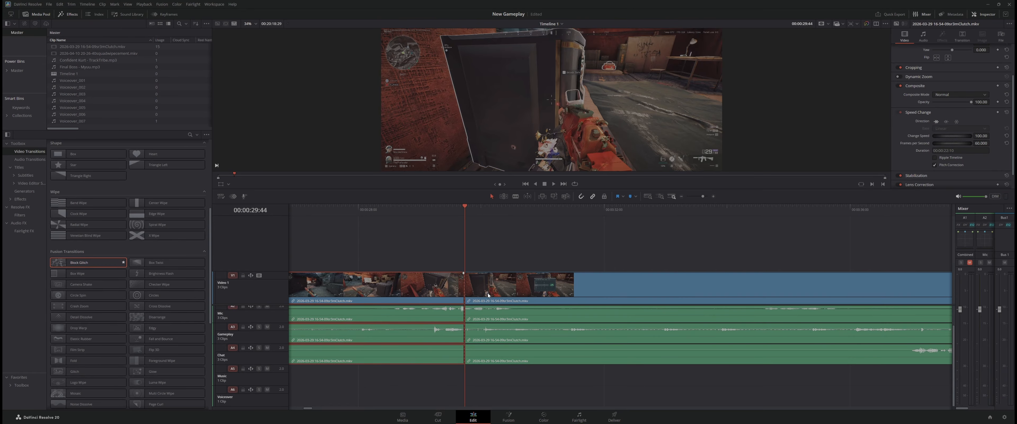
# Set the change speed of the gameplay clip after the new cut to 250 percent
pyautogui.click(511, 303)
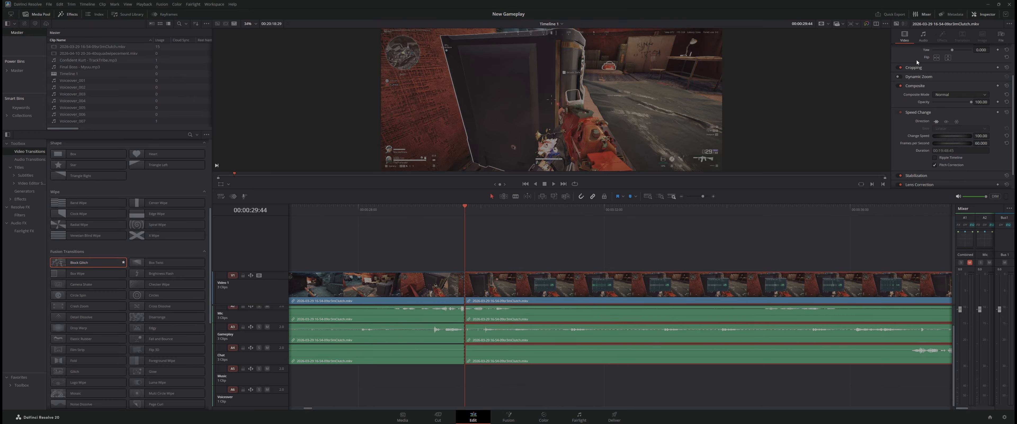
pyautogui.click(905, 113)
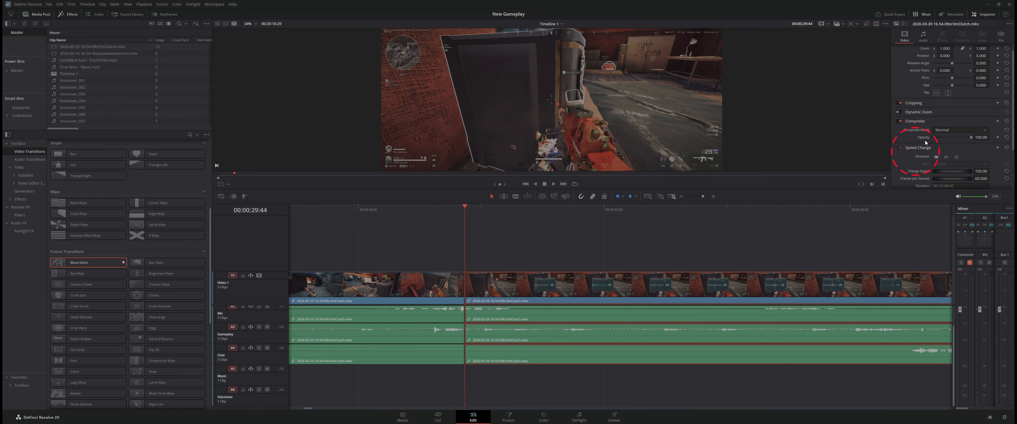
pyautogui.click(926, 148)
pyautogui.moveTo(982, 137); pyautogui.dragTo(981, 135)
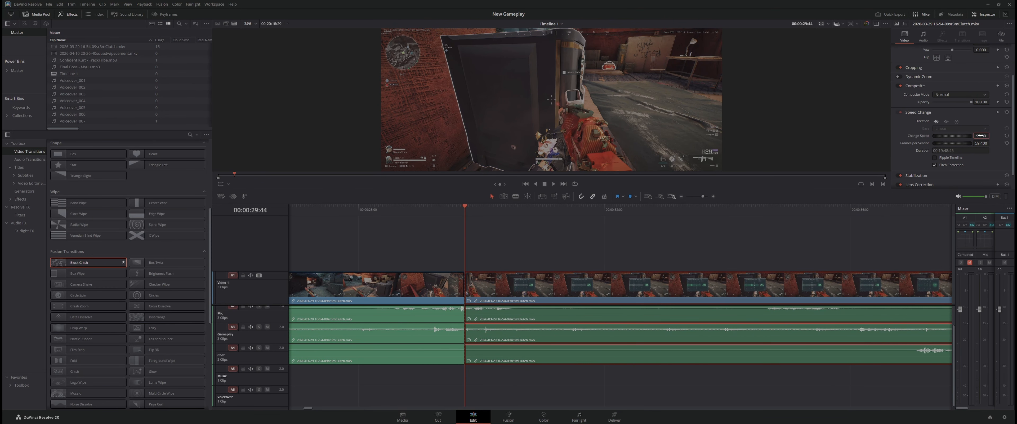
pyautogui.click(982, 136)
pyautogui.hotkey('ctrl', 'a')
pyautogui.press('BackSpace')
pyautogui.press('Return')
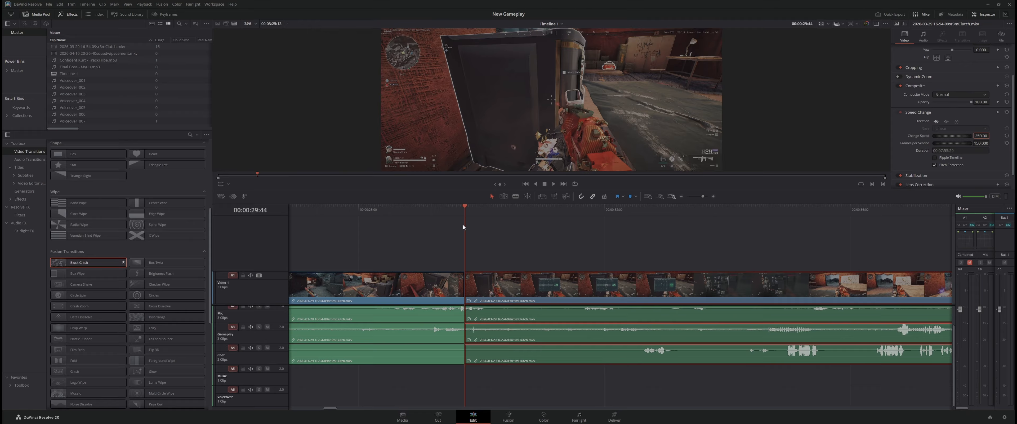
# Split the sped-up clip at 00:00:32:39 and reset the speed of the part after the cut to its default
pyautogui.moveTo(466, 224); pyautogui.dragTo(644, 237)
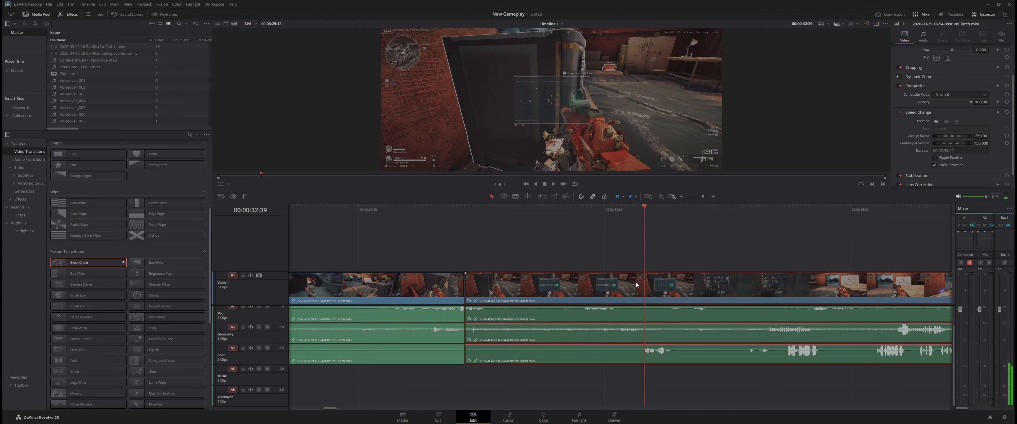
pyautogui.hotkey('ctrl', 'b')
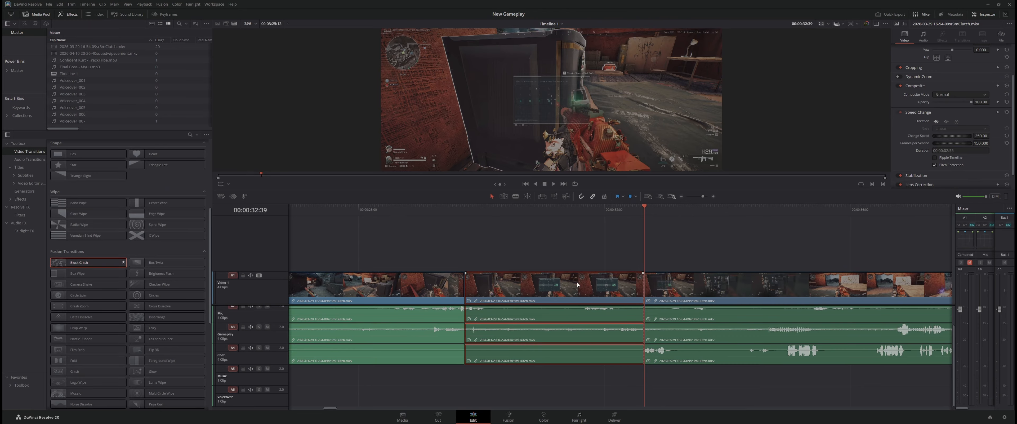
pyautogui.click(694, 301)
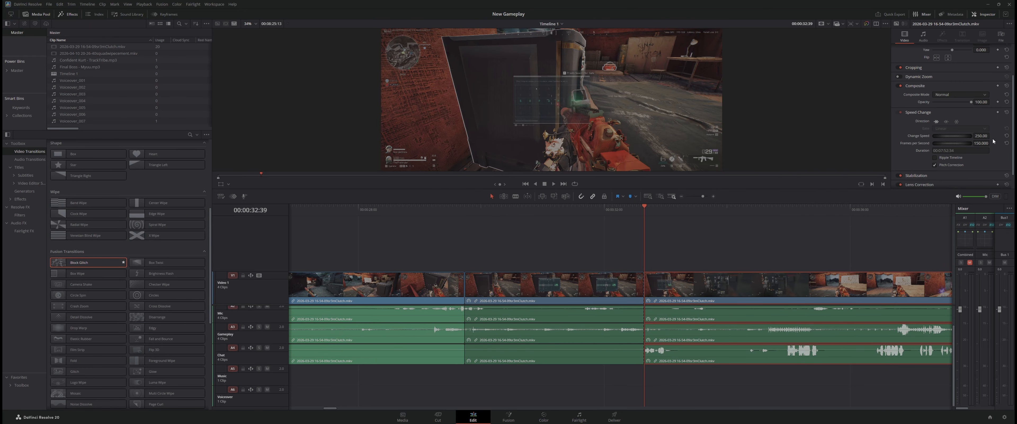
pyautogui.click(1007, 137)
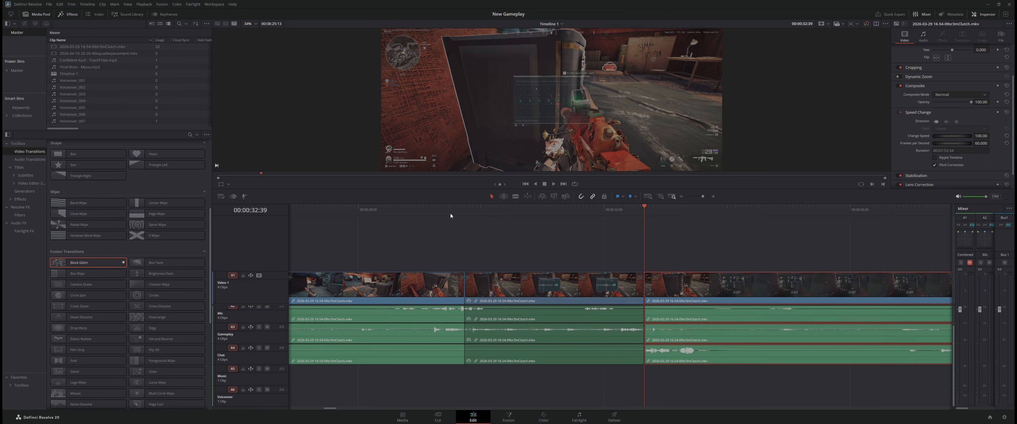
# Play the timeline from before the sped-up section until just past its end to preview the speed change
pyautogui.moveTo(453, 212); pyautogui.dragTo(407, 212)
pyautogui.press('space')
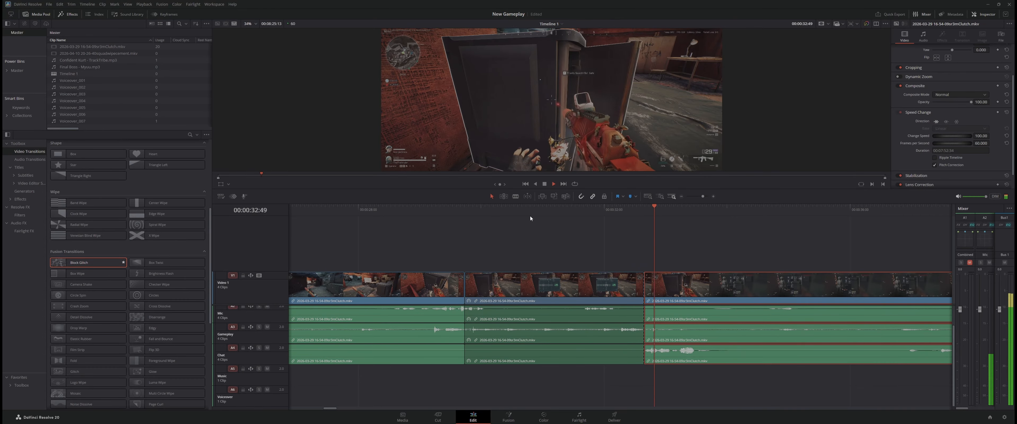
pyautogui.press('space')
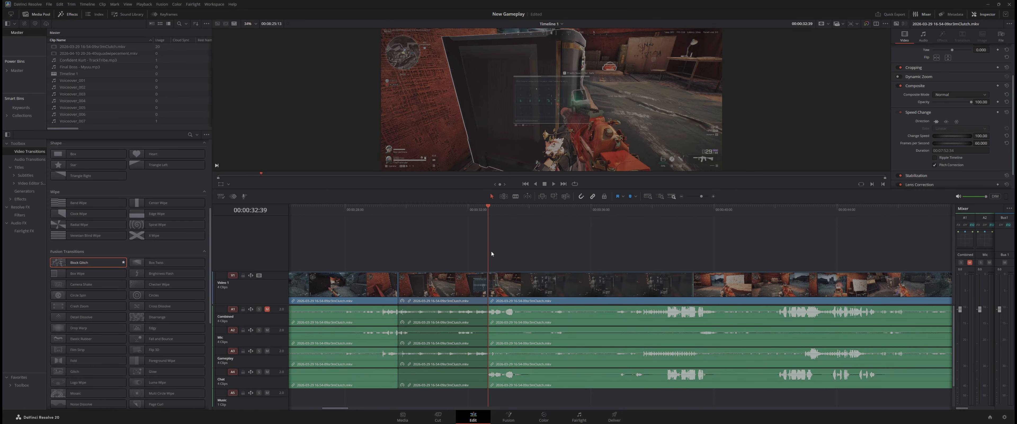
# Scrub through the following gameplay to where the talking stops and split the clip at 00:00:55:23
pyautogui.moveTo(487, 255); pyautogui.dragTo(879, 272)
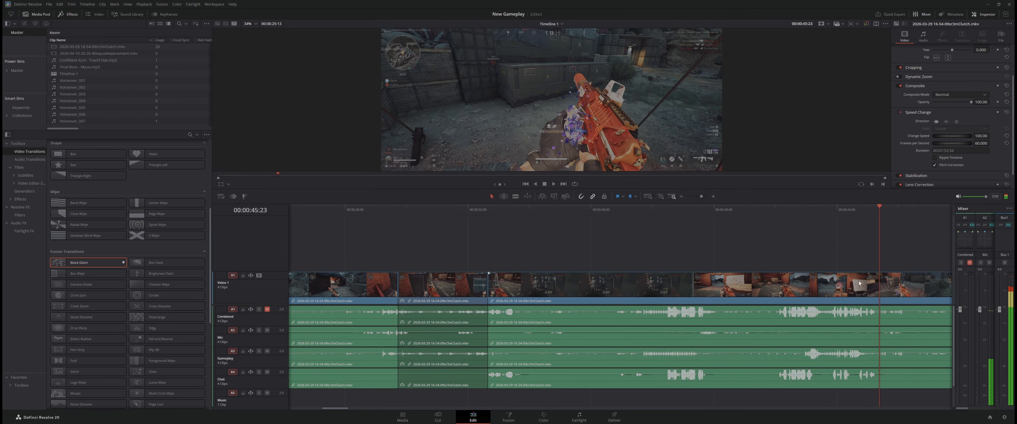
pyautogui.moveTo(337, 408); pyautogui.dragTo(356, 409)
pyautogui.moveTo(426, 244); pyautogui.dragTo(728, 253)
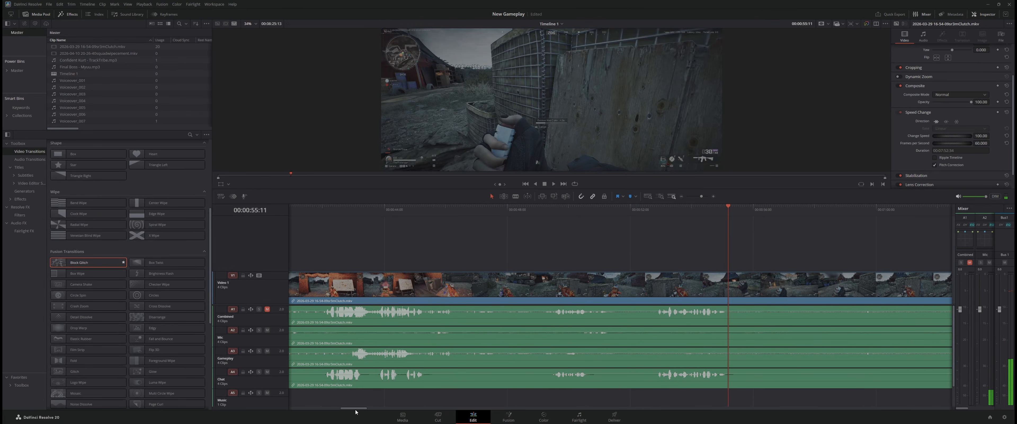
pyautogui.moveTo(356, 409); pyautogui.dragTo(369, 409)
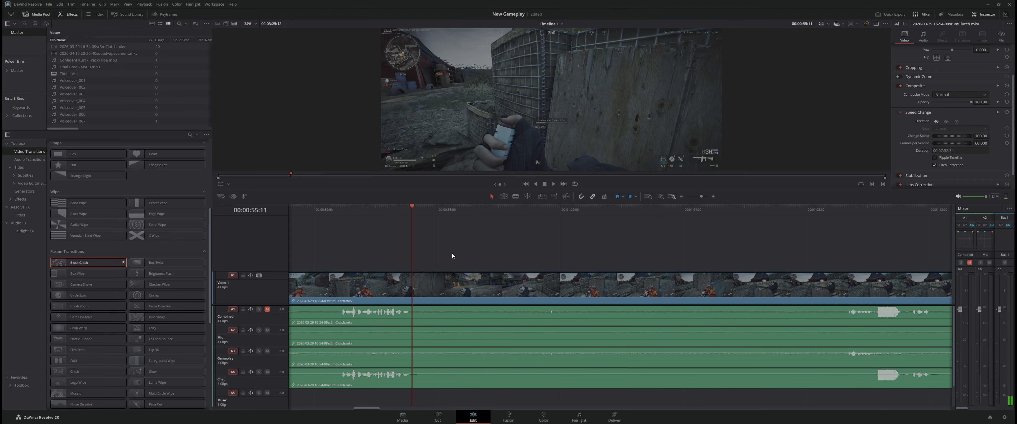
pyautogui.moveTo(450, 240); pyautogui.dragTo(787, 243)
pyautogui.click(409, 290)
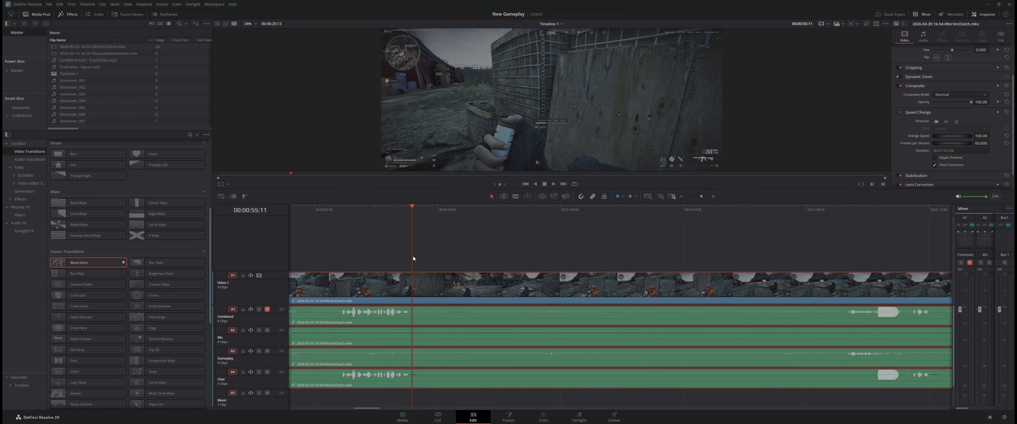
pyautogui.press('space')
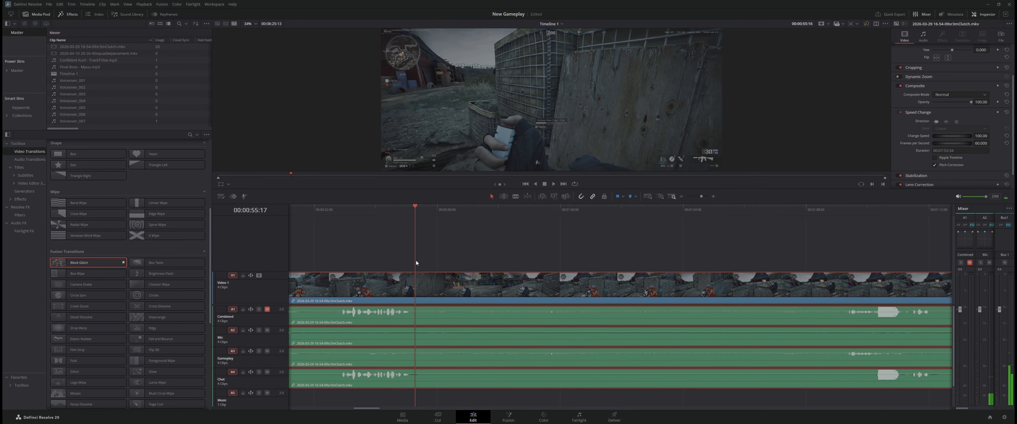
pyautogui.press('Right')
pyautogui.press('Right')
pyautogui.press('Right')
pyautogui.press('Right')
pyautogui.press('Right')
pyautogui.press('Right')
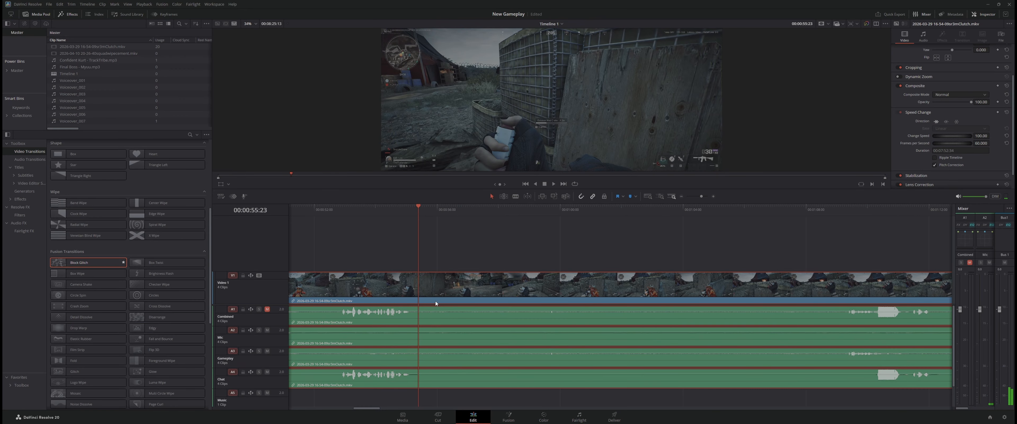
pyautogui.hotkey('ctrl', 'b')
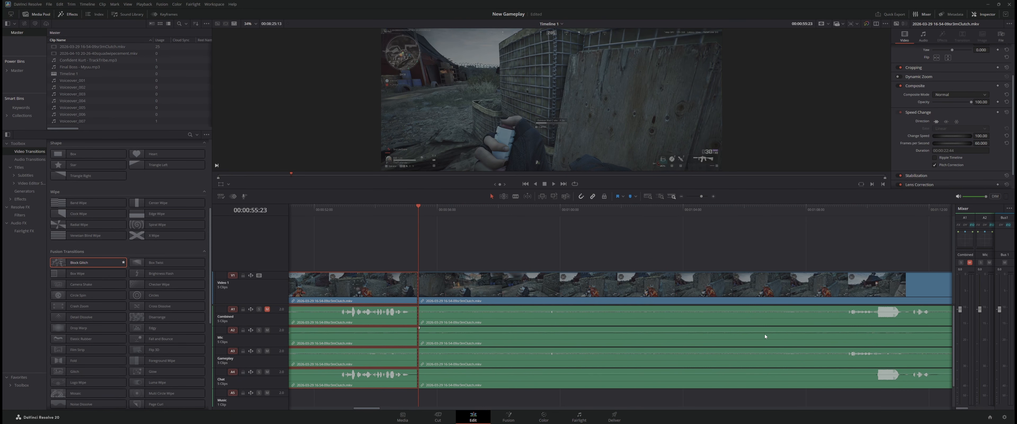
# Split the gameplay clip again at 00:01:09:17 and ripple delete the quiet section between the two cuts
pyautogui.click(840, 214)
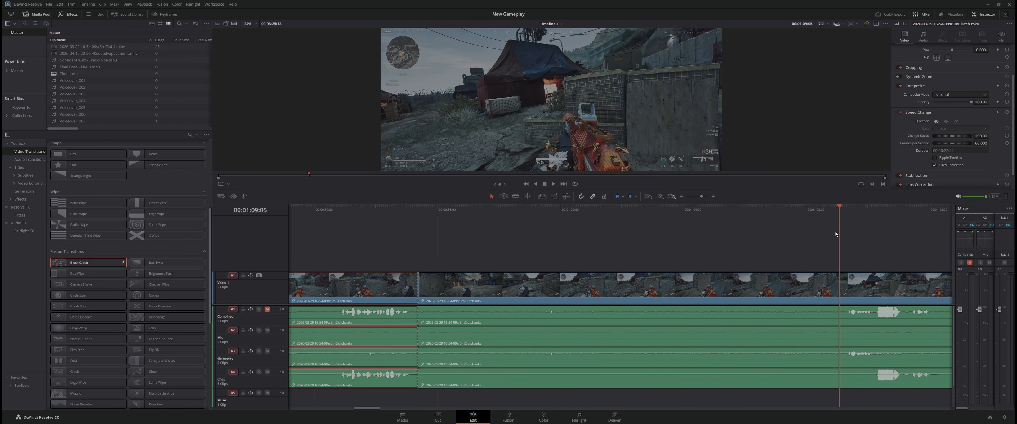
pyautogui.press('Right')
pyautogui.press('Right')
pyautogui.press('Right')
pyautogui.press('Right')
pyautogui.press('Right')
pyautogui.press('Right')
pyautogui.press('Right')
pyautogui.press('Right')
pyautogui.press('Right')
pyautogui.press('Right')
pyautogui.press('Right')
pyautogui.press('Right')
pyautogui.click(804, 329)
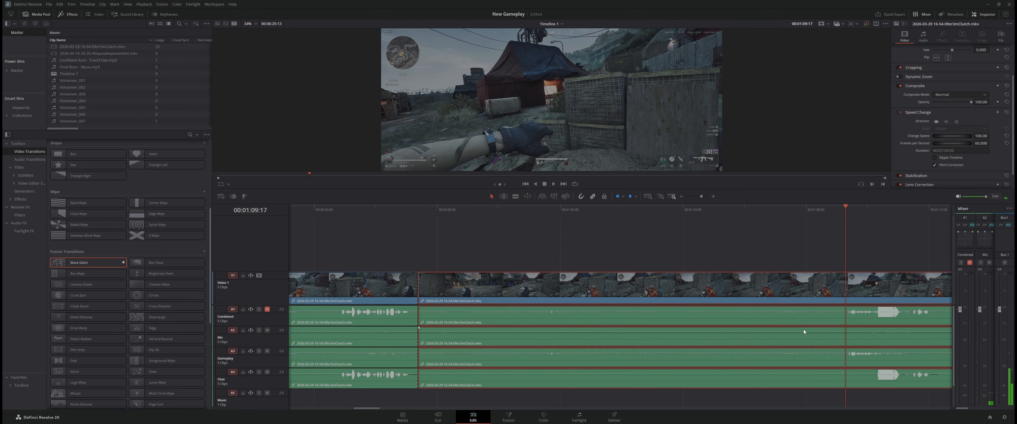
pyautogui.hotkey('ctrl', 'b')
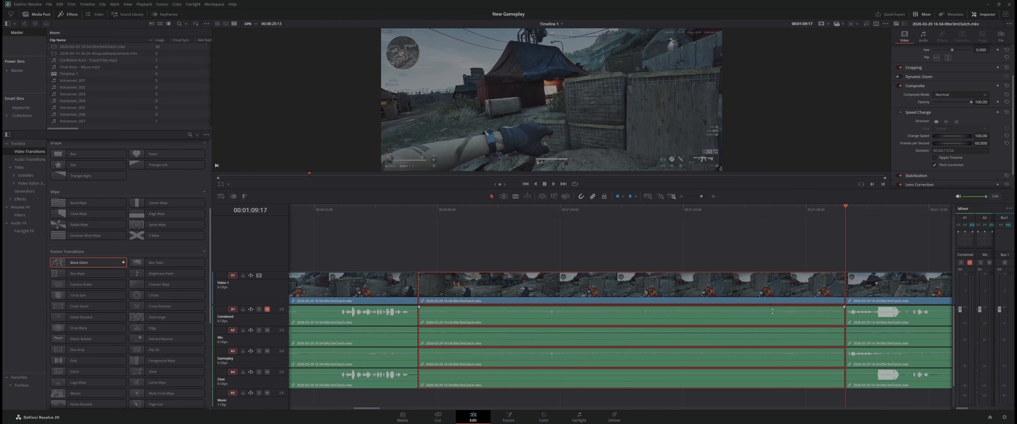
pyautogui.press('Delete')
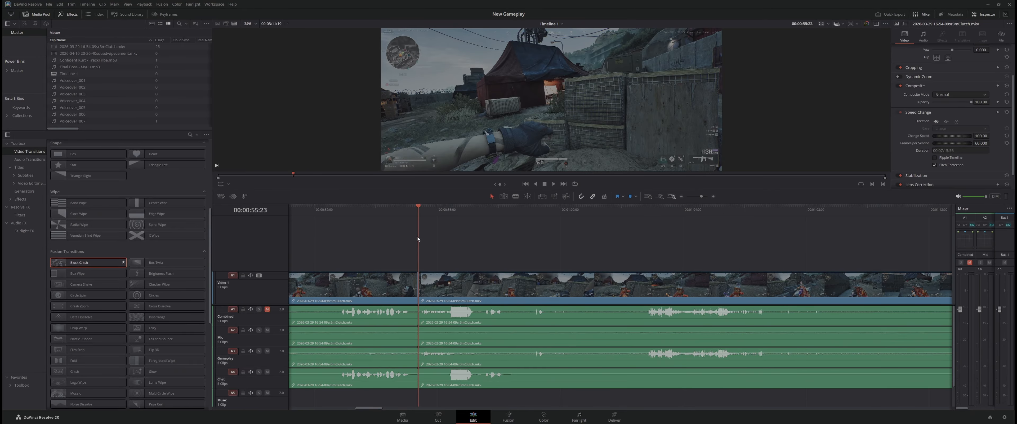
# Split the gameplay clip before the last cut at 00:00:51:56 and ripple delete the piece between the two cuts
pyautogui.moveTo(419, 239); pyautogui.dragTo(335, 239)
pyautogui.moveTo(366, 409); pyautogui.dragTo(359, 410)
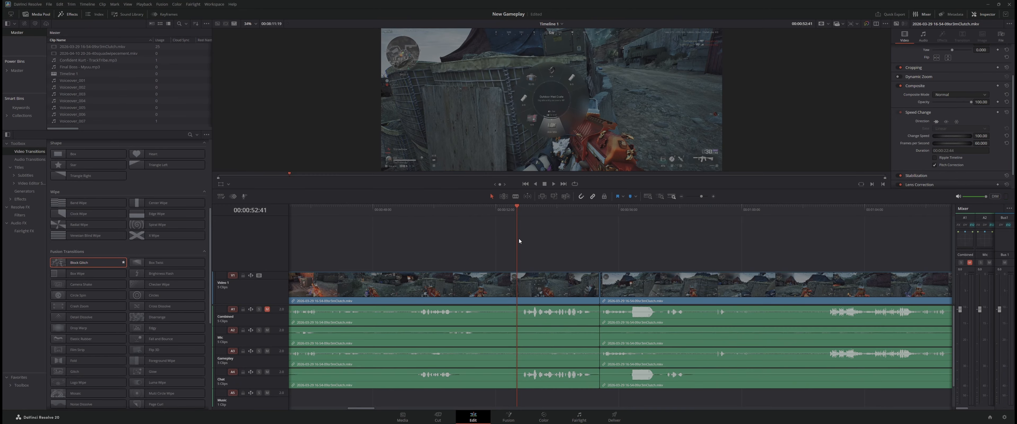
pyautogui.moveTo(519, 241); pyautogui.dragTo(495, 261)
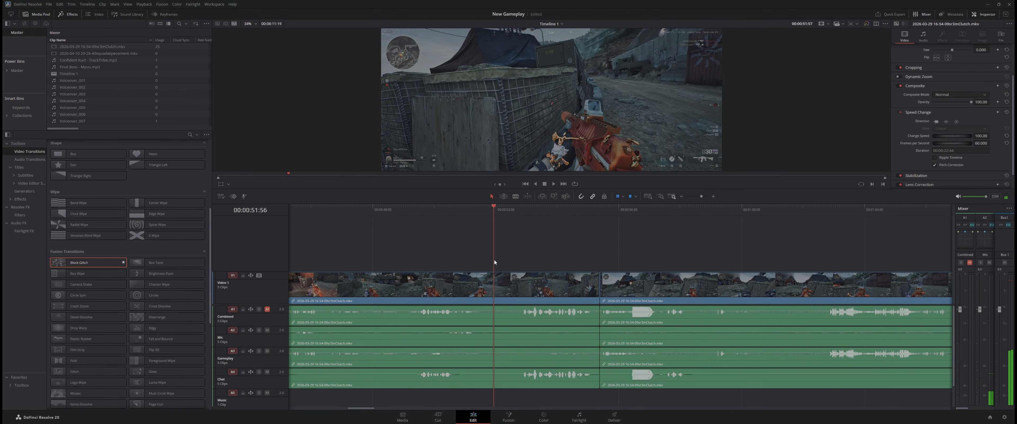
pyautogui.click(496, 281)
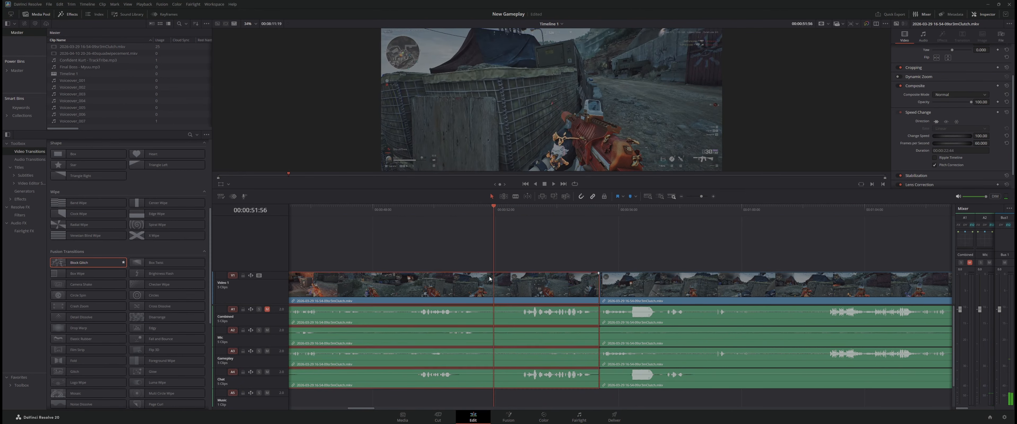
pyautogui.hotkey('ctrl', 'b')
pyautogui.click(527, 283)
pyautogui.press('Delete')
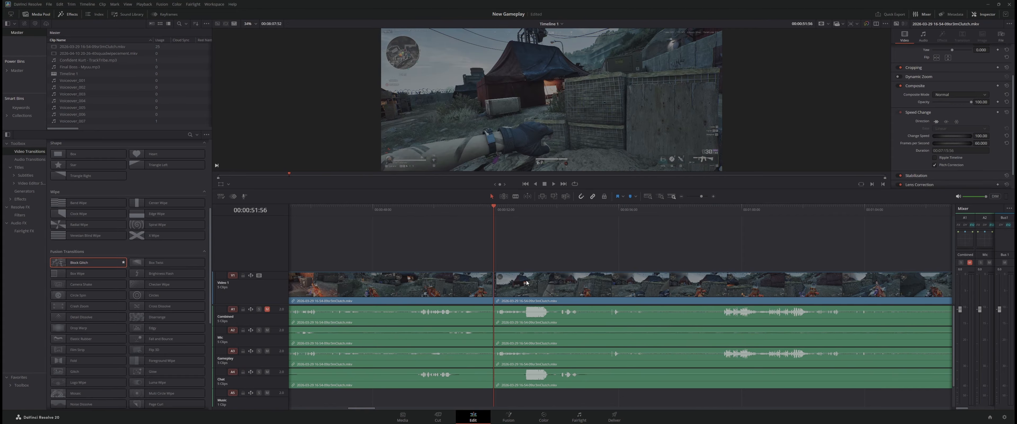
# Play the timeline across the new cut at 00:00:51:56 to check how the two clips join
pyautogui.click(452, 217)
pyautogui.press('space')
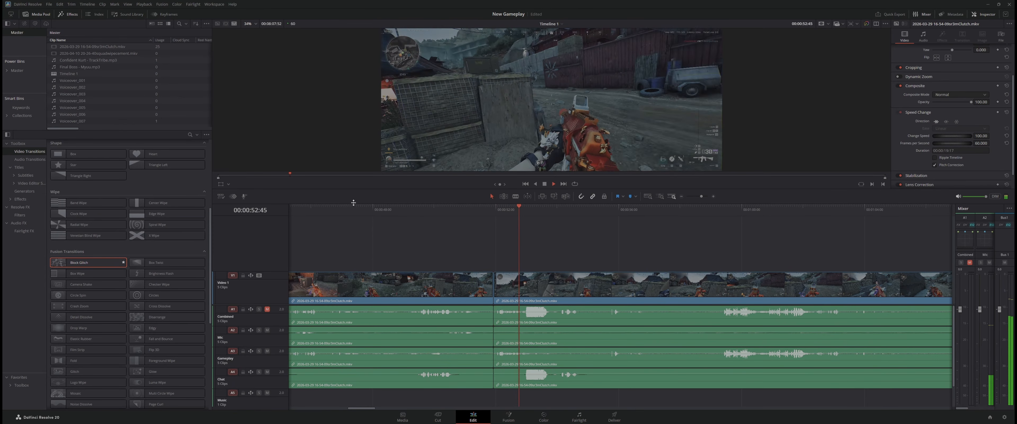
pyautogui.press('space')
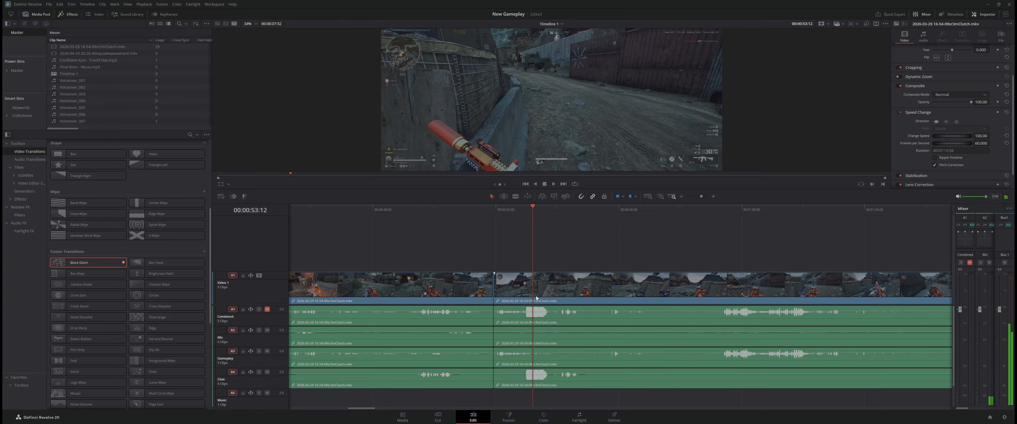
# Ripple trim the start of the clip after the cut to bring back a little footage, and play across the join
pyautogui.click(479, 211)
pyautogui.moveTo(494, 289); pyautogui.dragTo(536, 292)
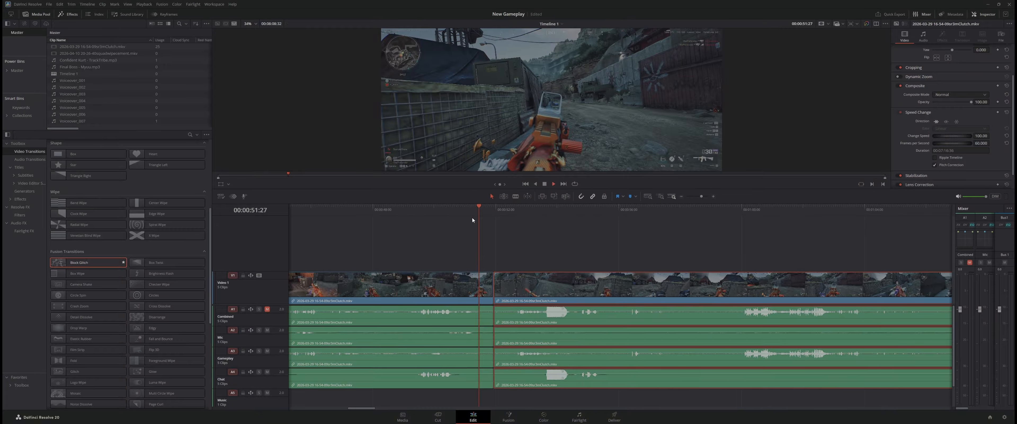
pyautogui.press('space')
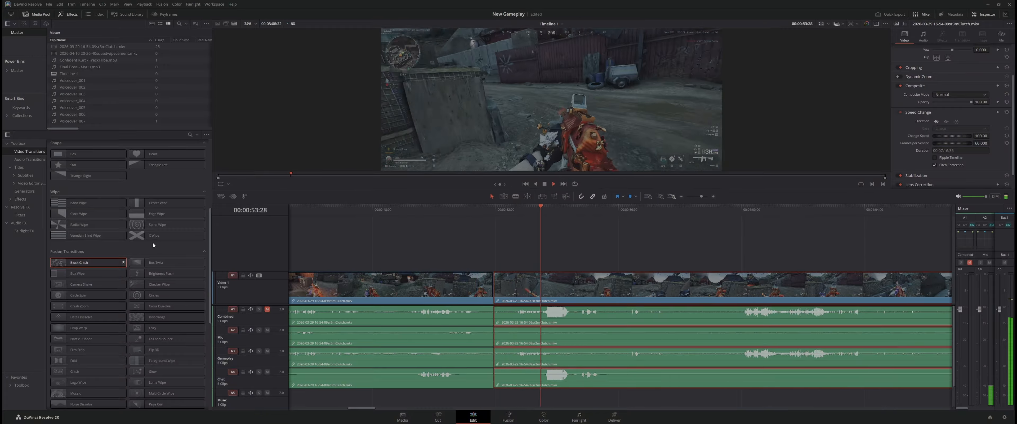
pyautogui.press('space')
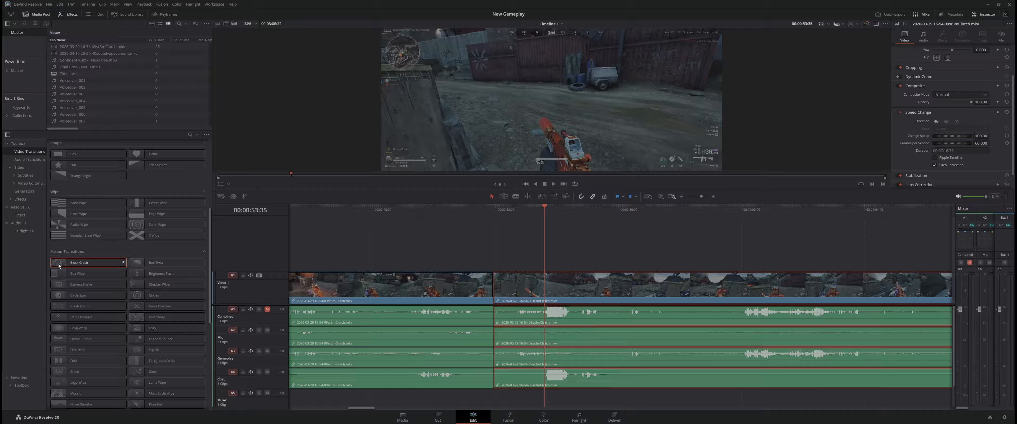
# Add a Block Glitch transition on the cut near 00:00:51:56 and play the timeline across it
pyautogui.moveTo(58, 265); pyautogui.dragTo(500, 288)
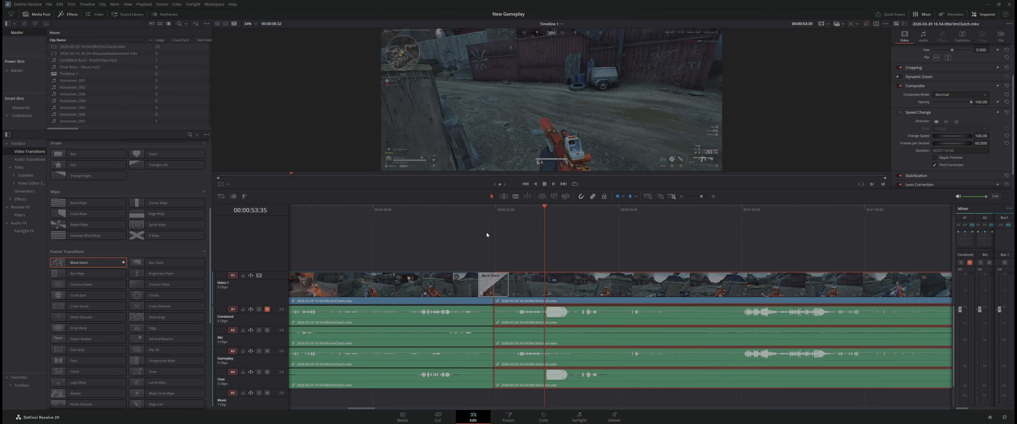
pyautogui.click(459, 212)
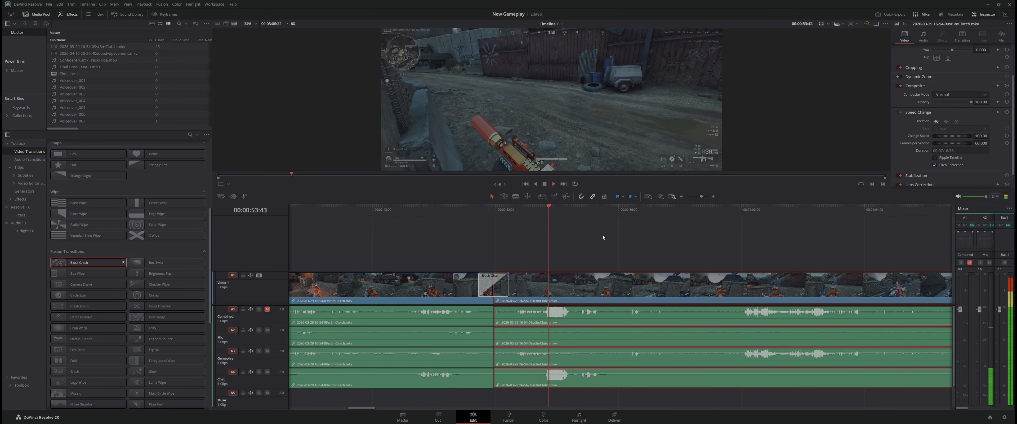
pyautogui.press('space')
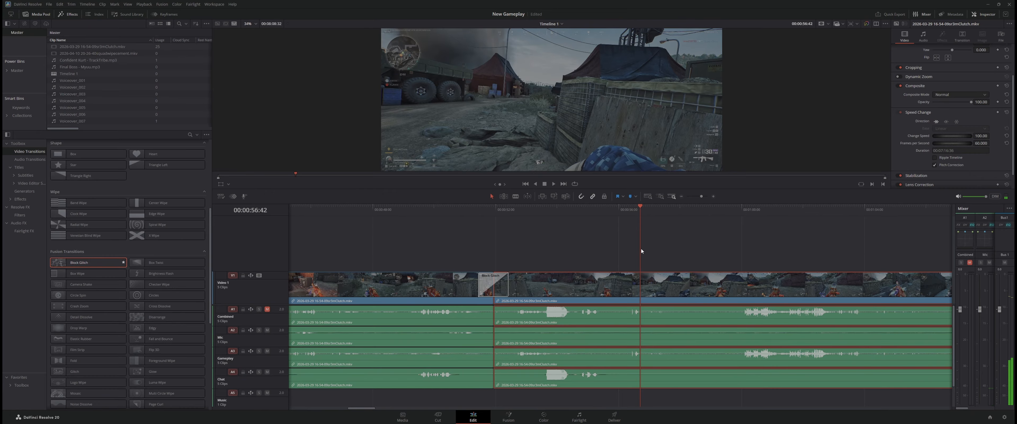
# Find the point at 00:00:55:37 by replaying the section and place Final Boss - Myuu.mp3 there on the Music track
pyautogui.moveTo(641, 249); pyautogui.dragTo(606, 269)
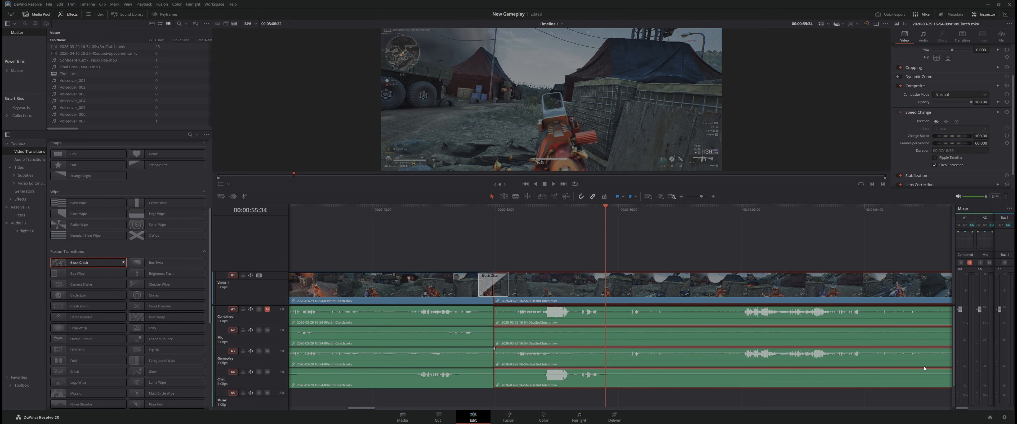
pyautogui.moveTo(599, 237); pyautogui.dragTo(535, 258)
pyautogui.press('space')
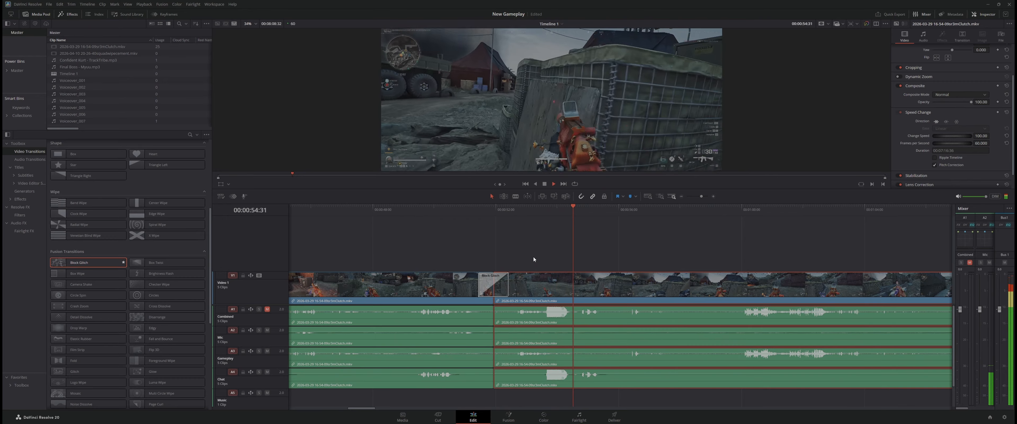
pyautogui.press('space')
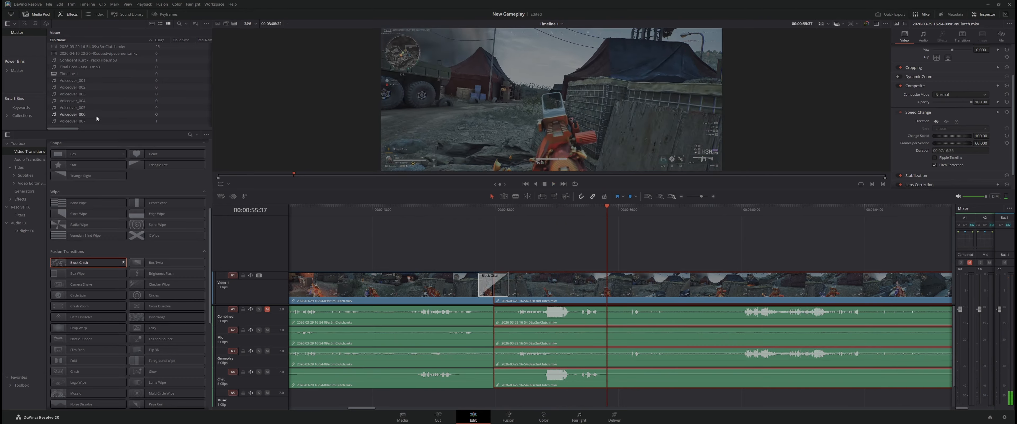
pyautogui.click(71, 67)
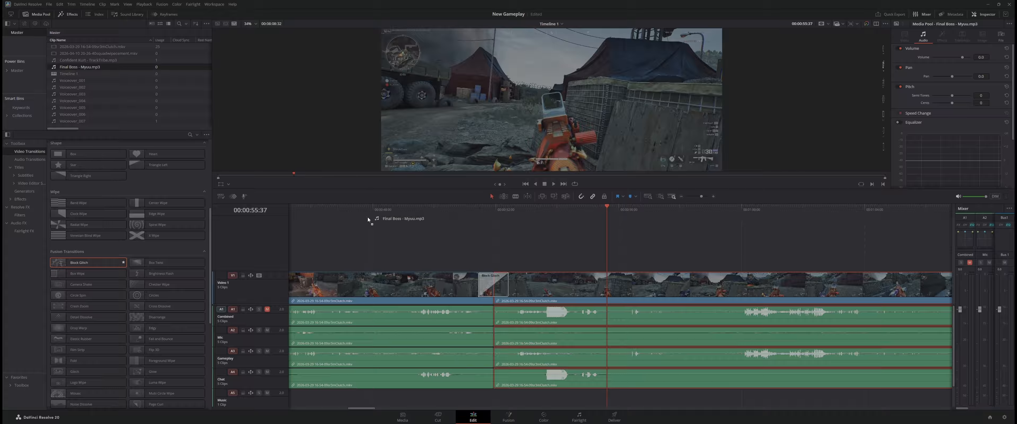
pyautogui.moveTo(368, 219); pyautogui.dragTo(605, 397)
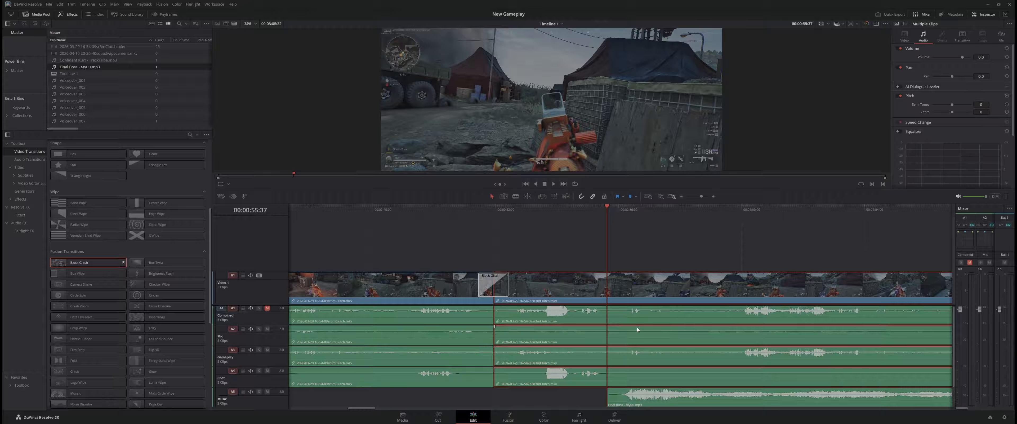
# Play through the start of the Final Boss - Myuu.mp3 clip and lower its volume
pyautogui.press('space')
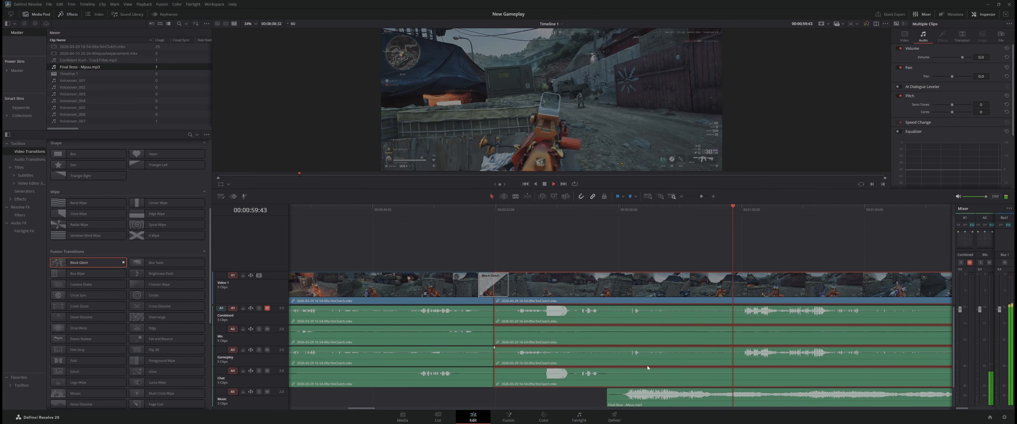
pyautogui.click(696, 402)
pyautogui.press('space')
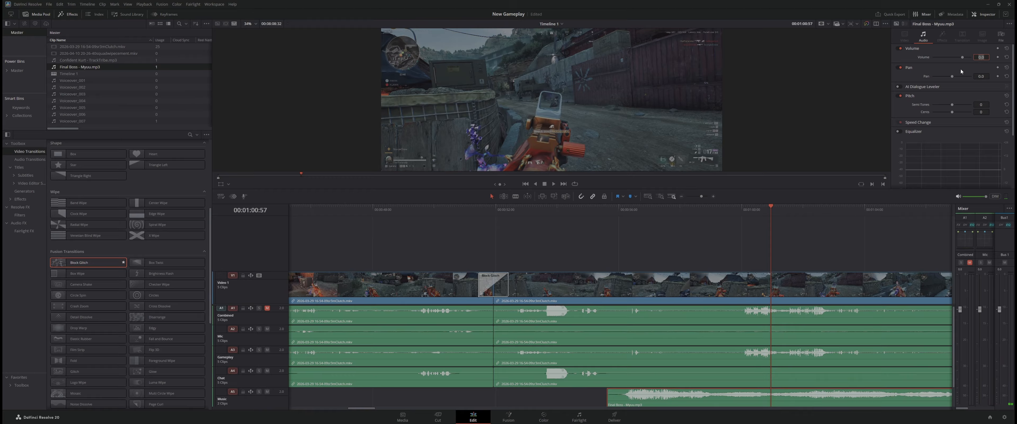
pyautogui.press('Return')
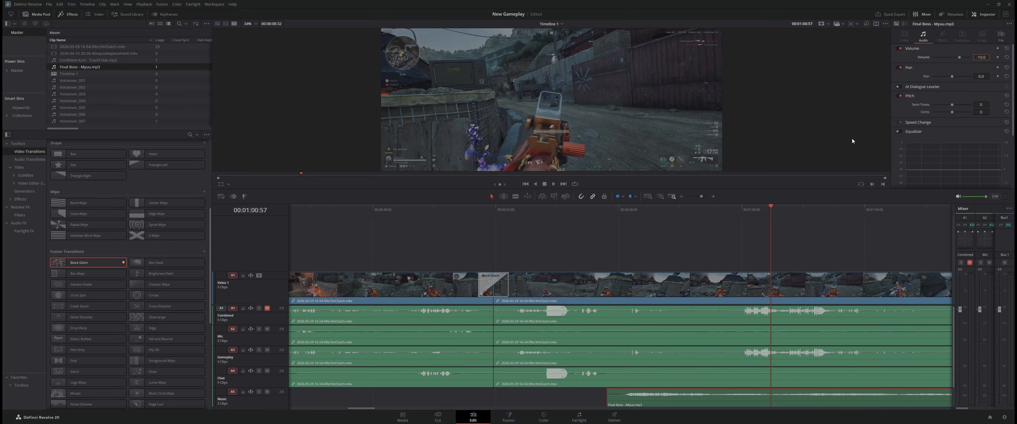
# Listen to the music's start, shift the music clip about half a second earlier, and replay the lead-in
pyautogui.click(612, 216)
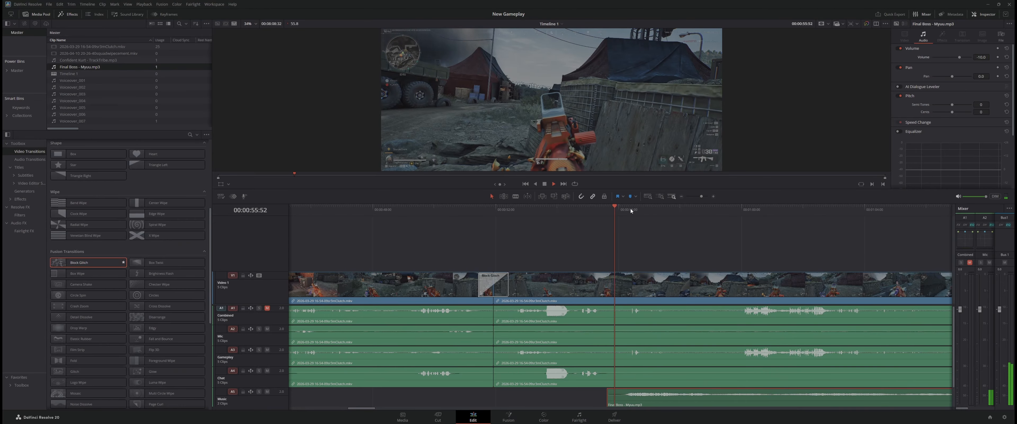
pyautogui.press('space')
pyautogui.press('space')
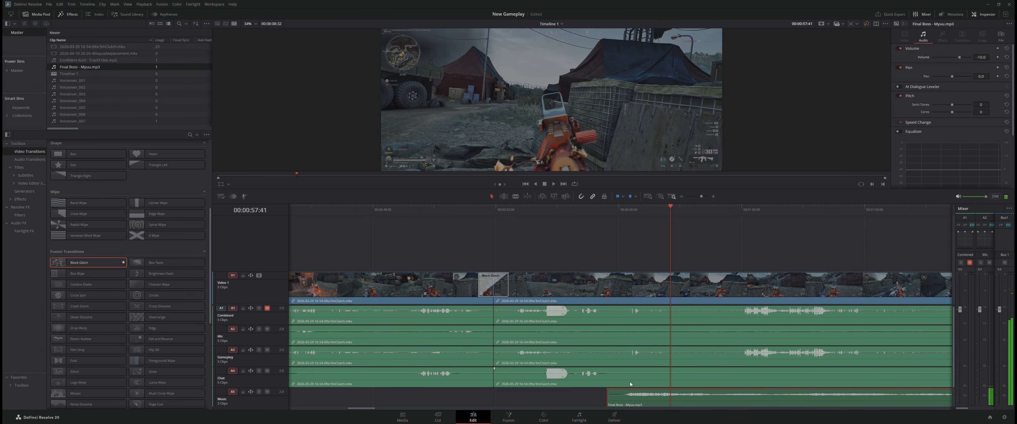
pyautogui.moveTo(642, 400); pyautogui.dragTo(628, 400)
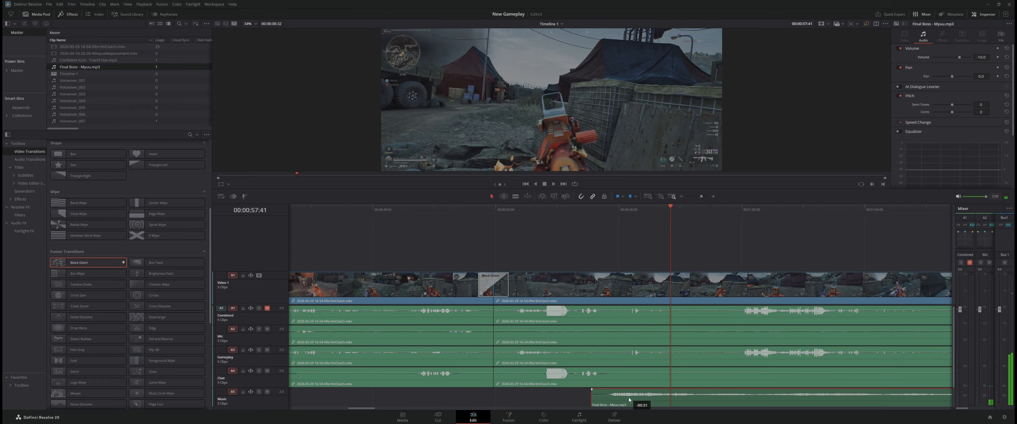
pyautogui.click(567, 212)
pyautogui.press('space')
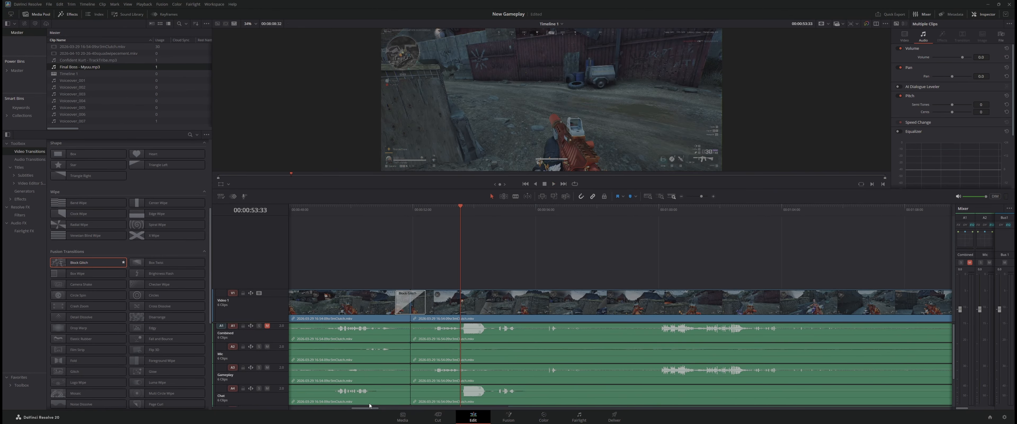
# Review the gameplay after the music starts and split the gameplay clip at 00:01:04:03
pyautogui.hscroll(4, 370, 405)
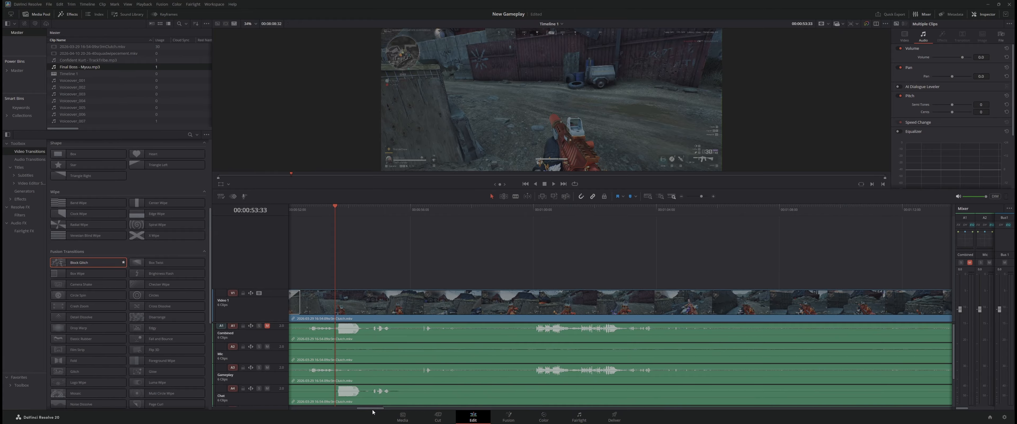
pyautogui.moveTo(370, 411); pyautogui.dragTo(382, 408)
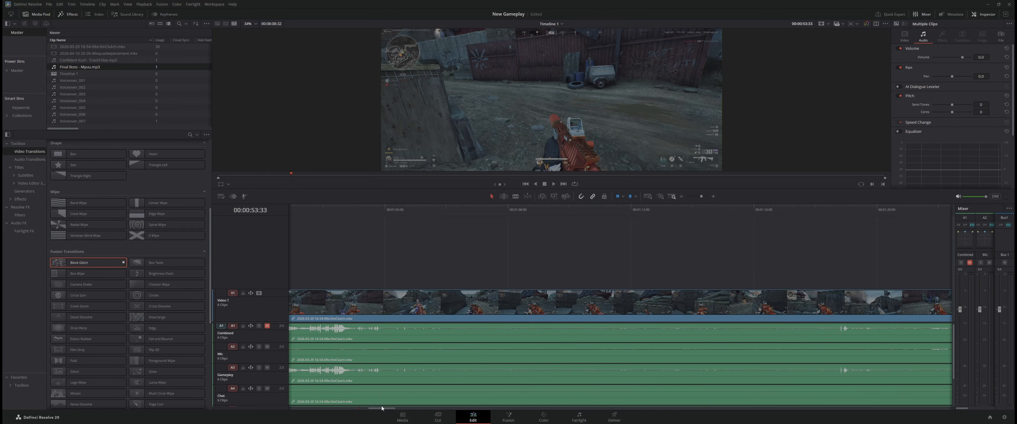
pyautogui.press('space')
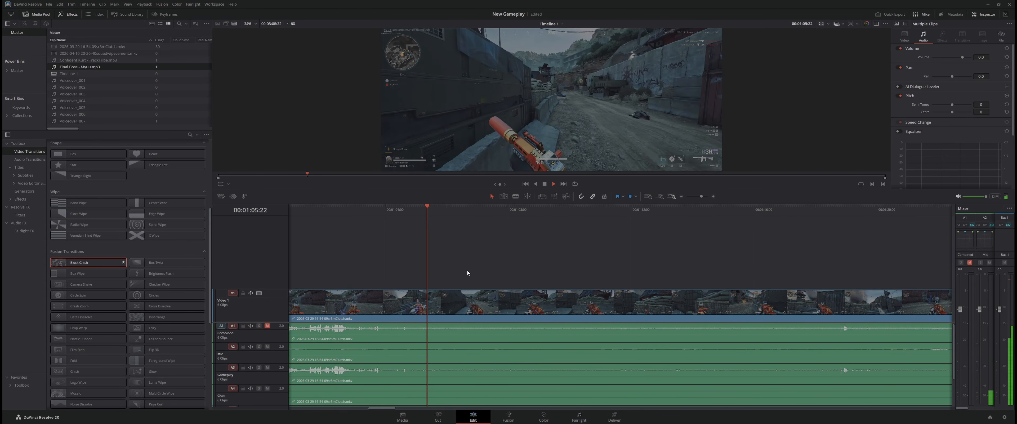
pyautogui.press('space')
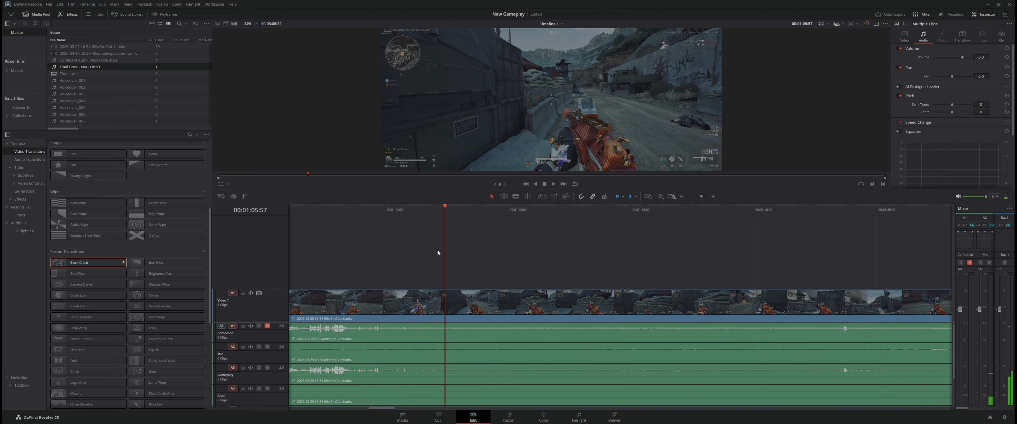
pyautogui.moveTo(444, 248); pyautogui.dragTo(387, 263)
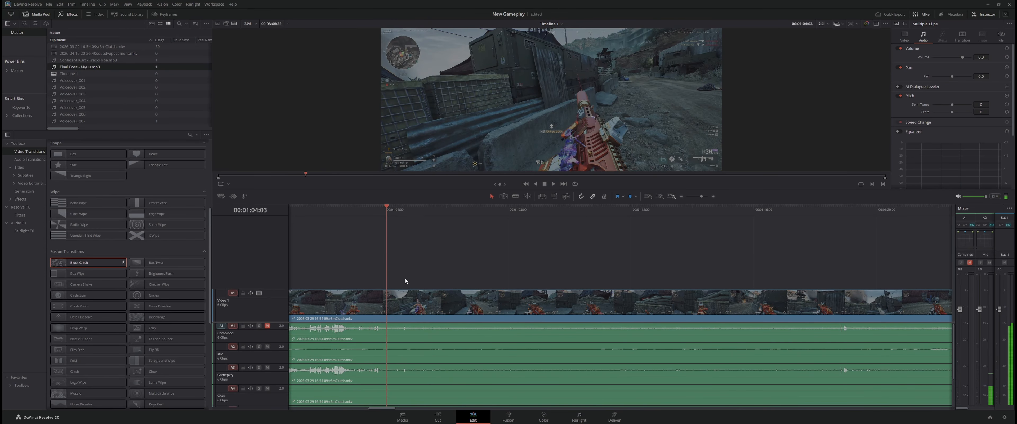
pyautogui.click(408, 302)
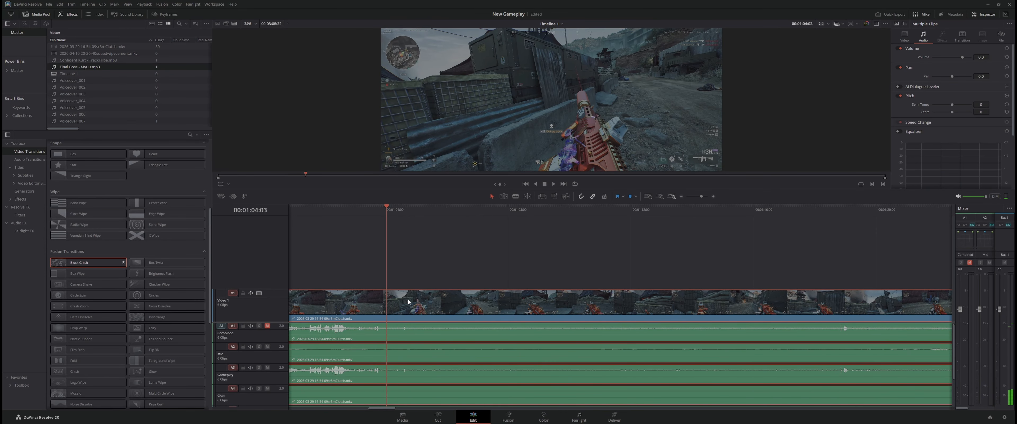
pyautogui.hotkey('ctrl', 'b')
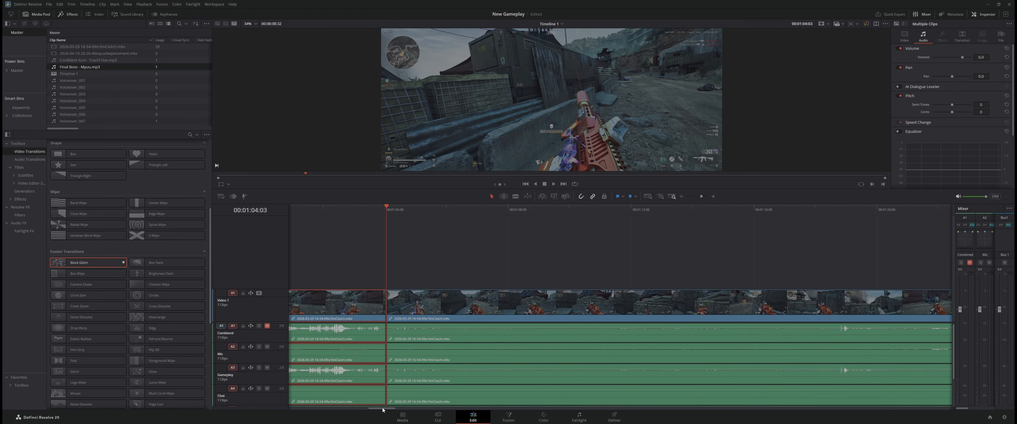
# Skim the quiet gameplay section between the 00:01:04:03 split and the next cut, and delete it
pyautogui.moveTo(384, 409); pyautogui.dragTo(397, 408)
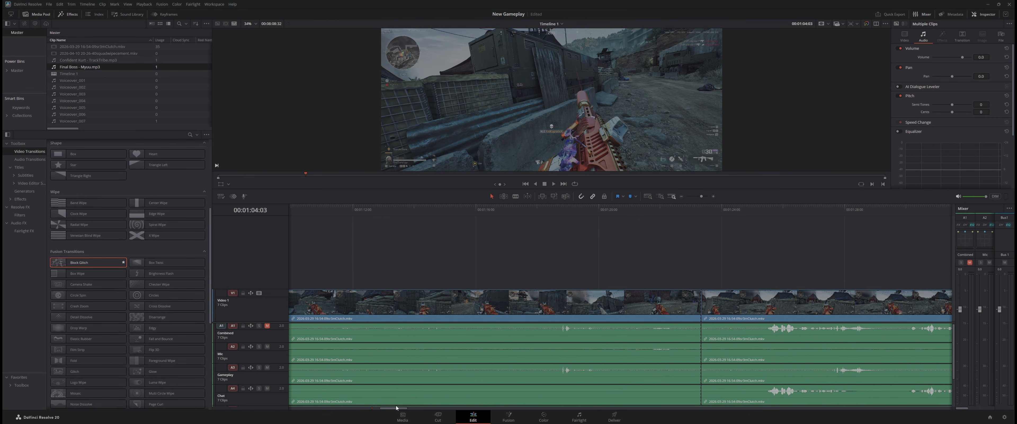
pyautogui.click(602, 307)
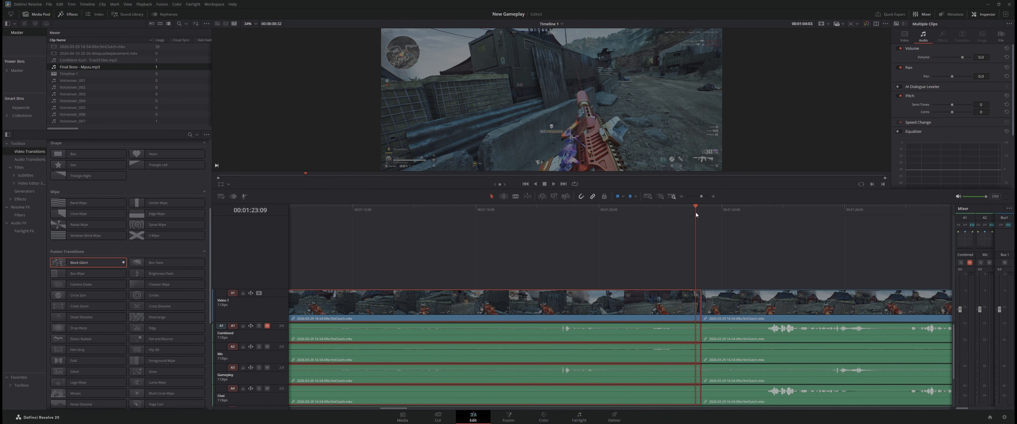
pyautogui.moveTo(696, 234); pyautogui.dragTo(618, 252)
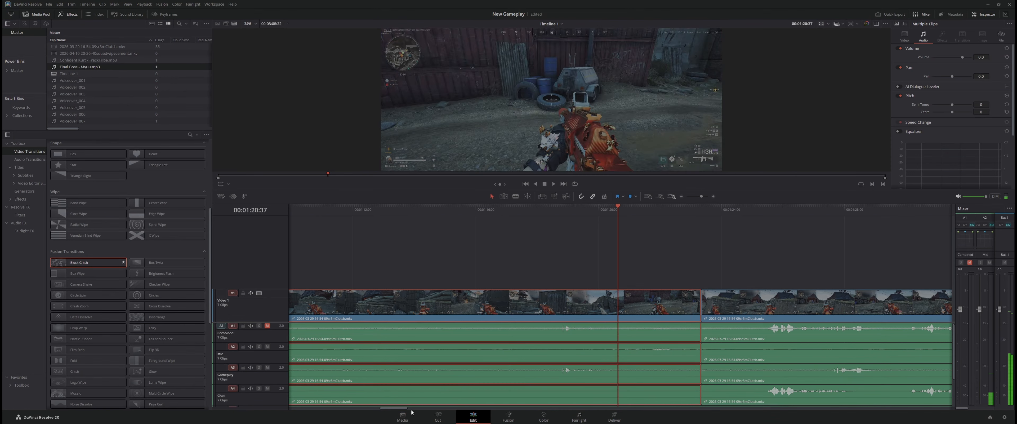
pyautogui.moveTo(400, 408); pyautogui.dragTo(392, 410)
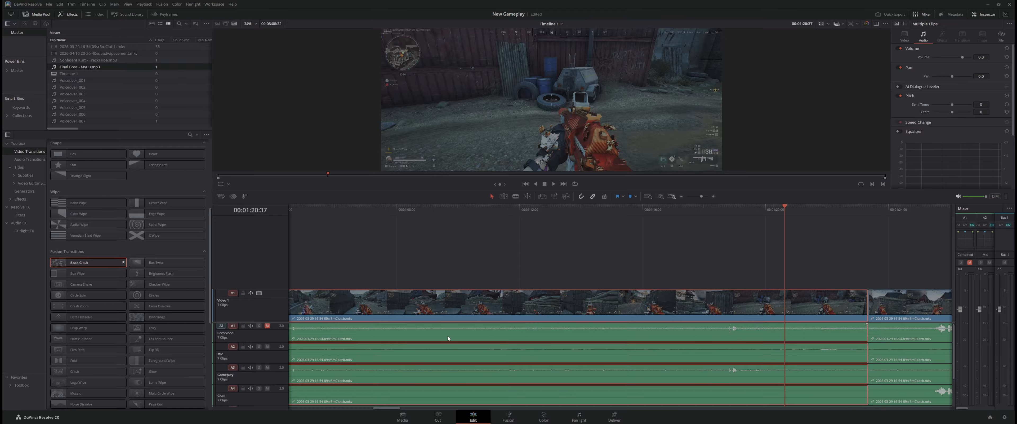
pyautogui.press('BackSpace')
# Move the following gameplay clip back against the cut at 00:01:04:03 to close the gap
pyautogui.moveTo(902, 299); pyautogui.dragTo(424, 302)
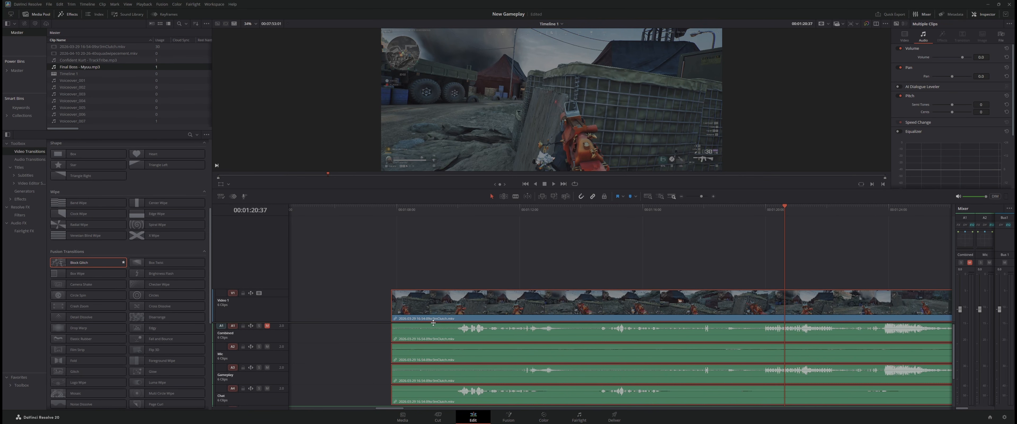
pyautogui.moveTo(382, 409); pyautogui.dragTo(375, 409)
pyautogui.moveTo(636, 327); pyautogui.dragTo(526, 338)
# Play the timeline across the join at 00:01:04:03 to check how the two clips connect
pyautogui.click(408, 235)
pyautogui.press('space')
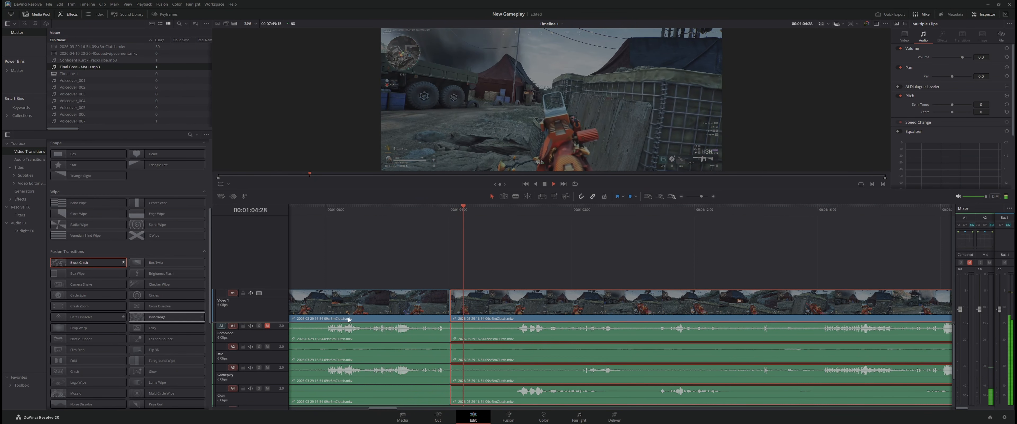
pyautogui.press('space')
pyautogui.press('space')
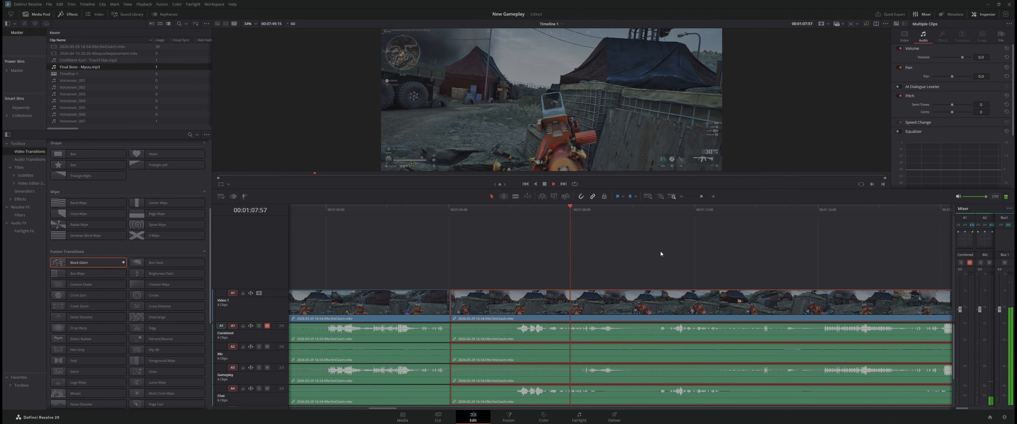
pyautogui.press('space')
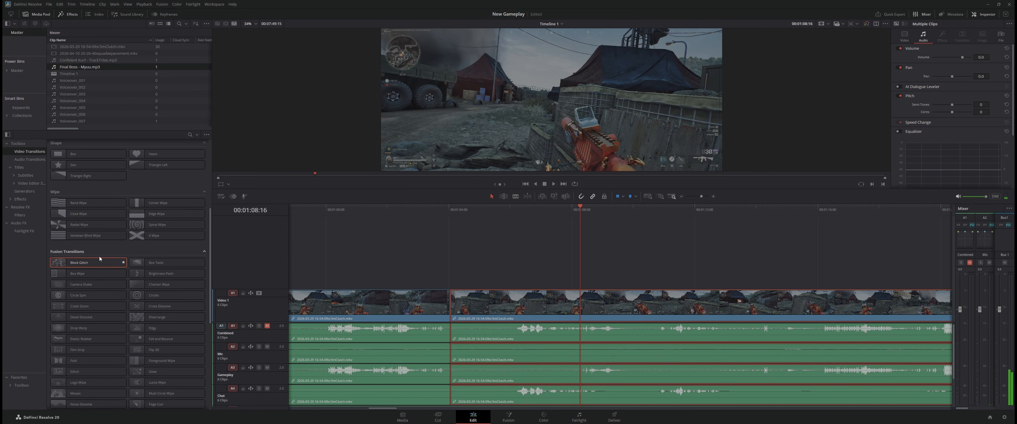
# Add a Block Glitch transition on the cut at 00:01:04:03 and play from just before it through to 00:01:56:35
pyautogui.moveTo(68, 265); pyautogui.dragTo(455, 301)
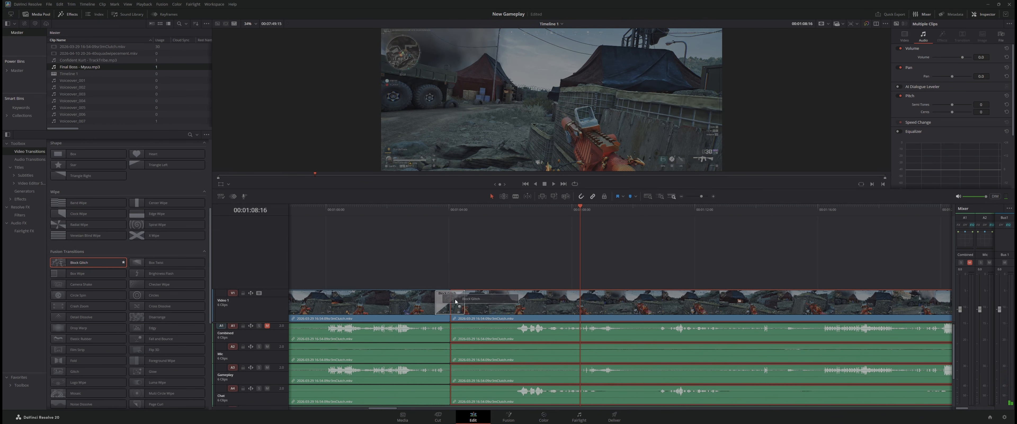
pyautogui.click(388, 262)
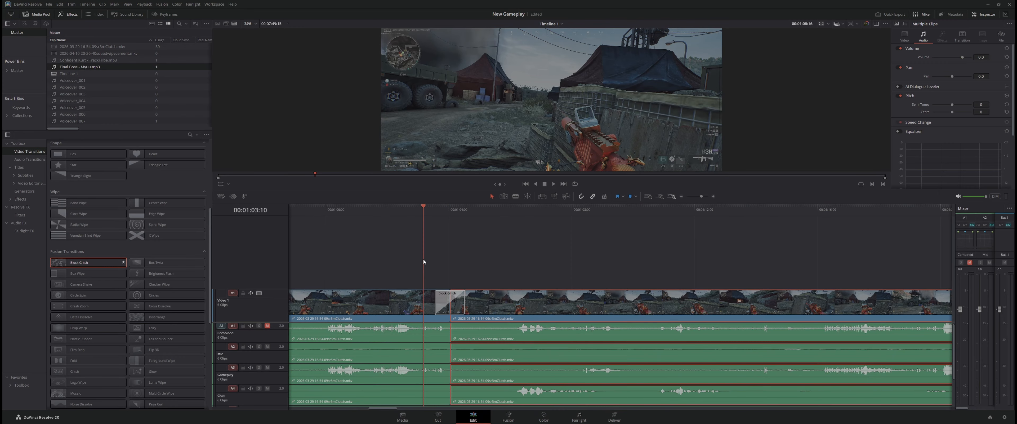
pyautogui.press('space')
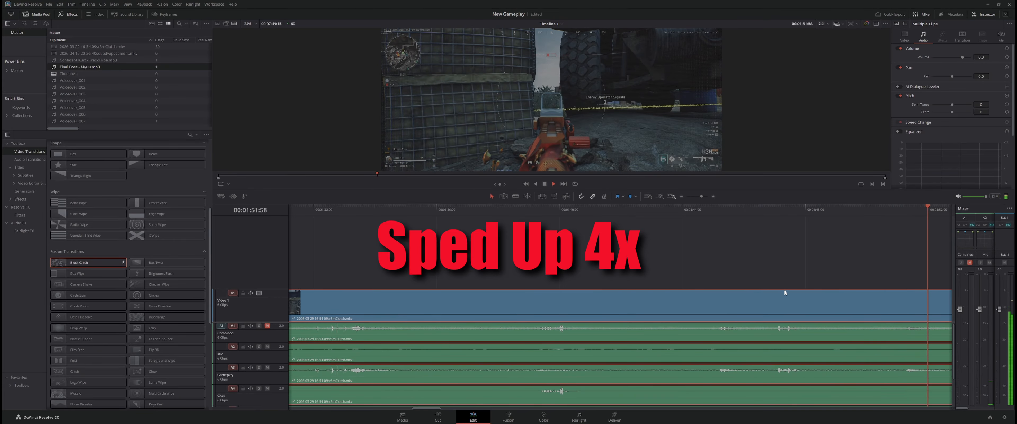
pyautogui.press('space')
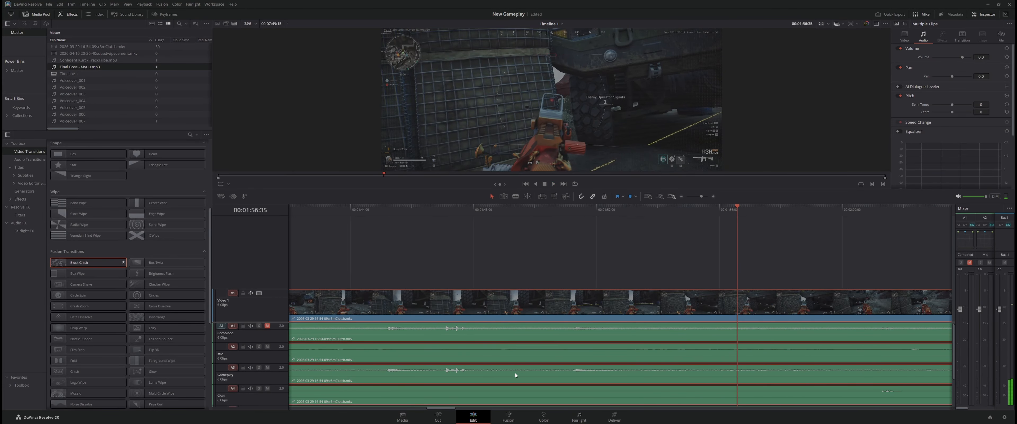
pyautogui.moveTo(453, 409)
pyautogui.mouseDown()
pyautogui.moveTo(465, 404)
pyautogui.moveTo(453, 412)
pyautogui.mouseUp()
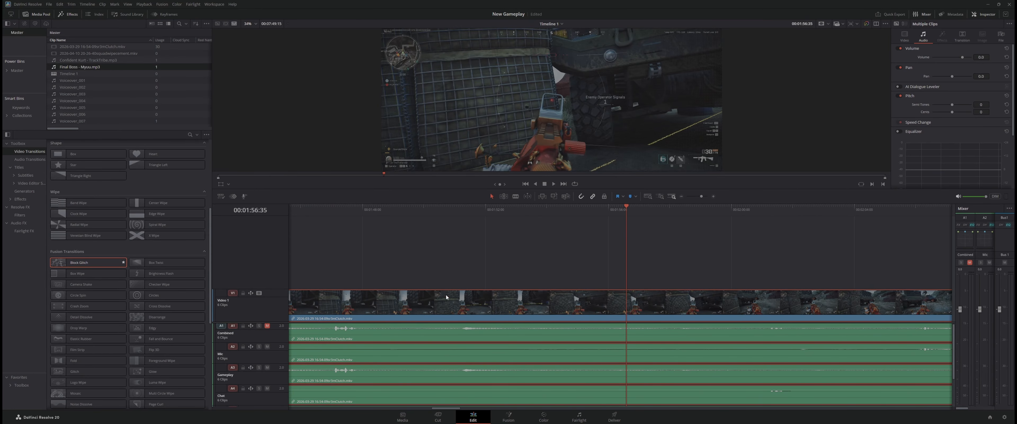
# Split the gameplay clip at 00:01:49:20 and 00:02:10:52, and delete the quiet section between the two splits
pyautogui.moveTo(452, 410); pyautogui.dragTo(450, 409)
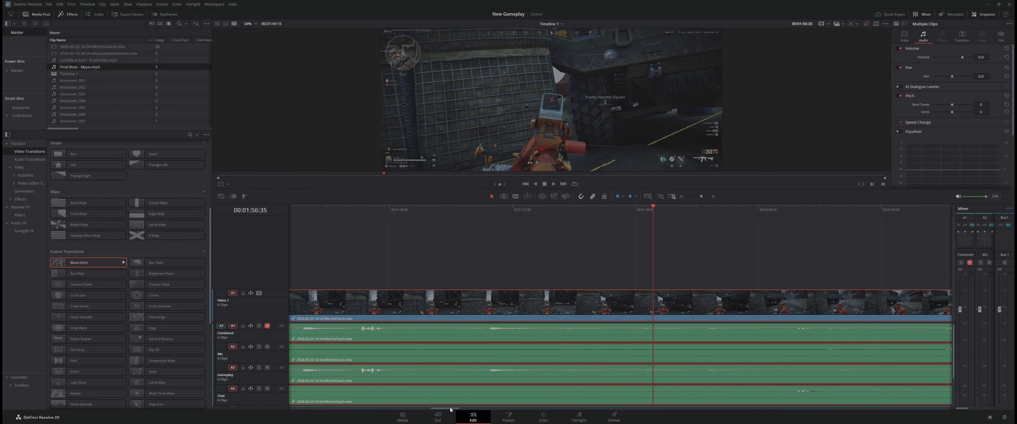
pyautogui.moveTo(407, 212); pyautogui.dragTo(431, 227)
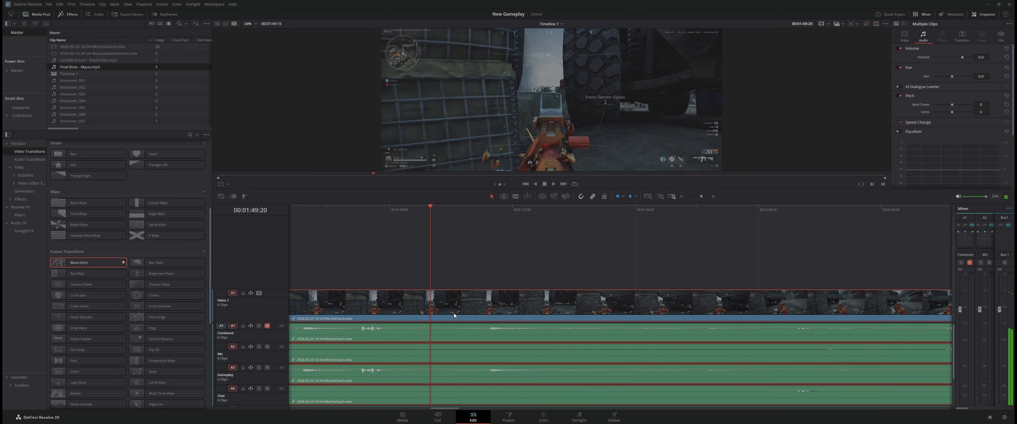
pyautogui.hotkey('ctrl', 'b')
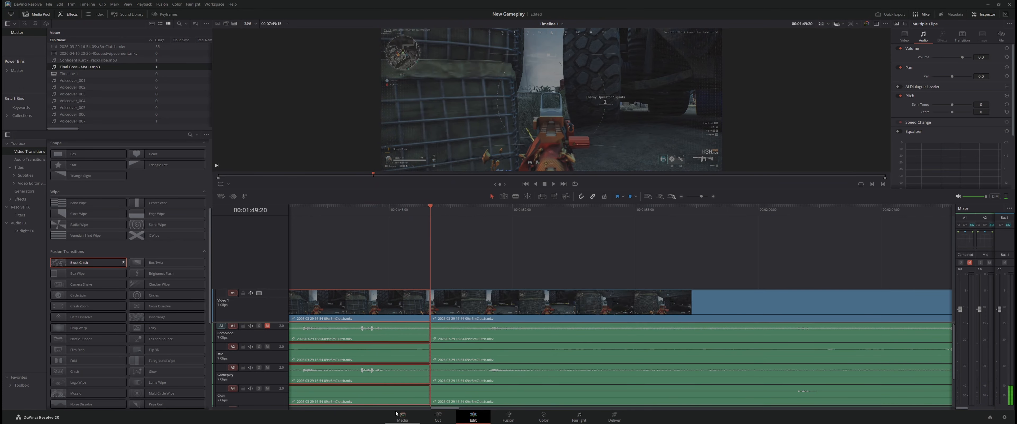
pyautogui.click(464, 408)
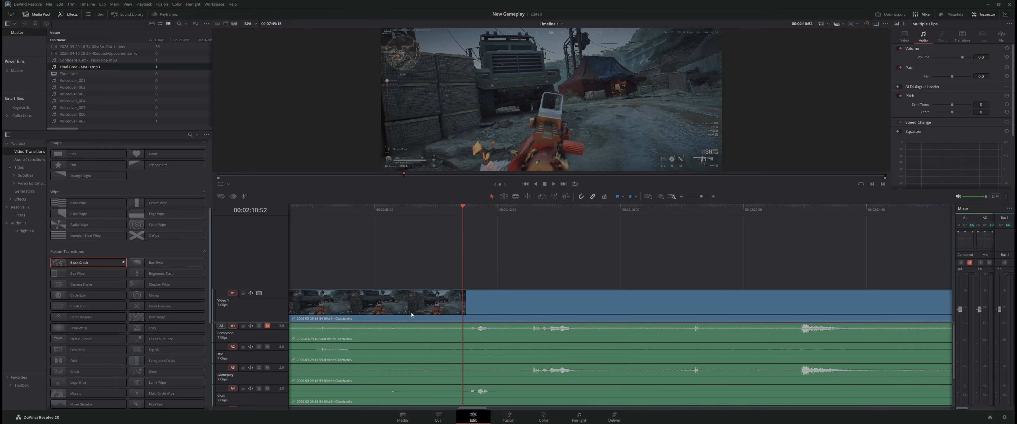
pyautogui.hotkey('ctrl', 'b')
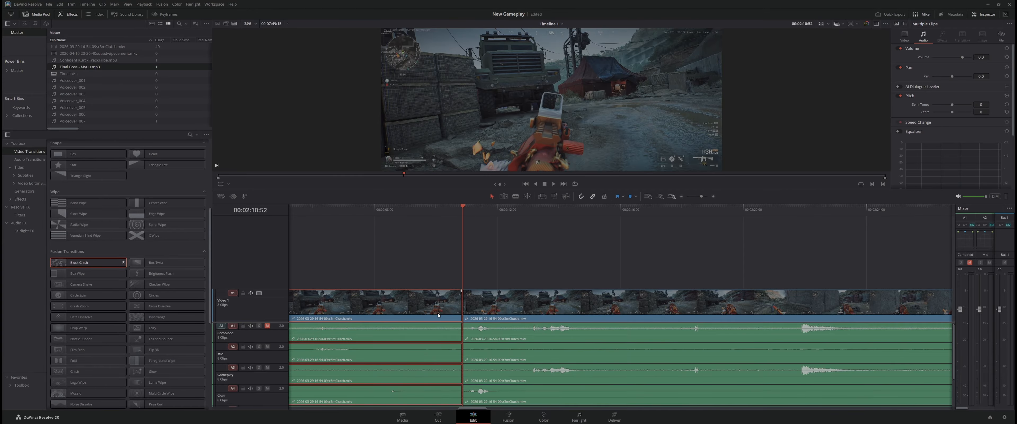
pyautogui.press('BackSpace')
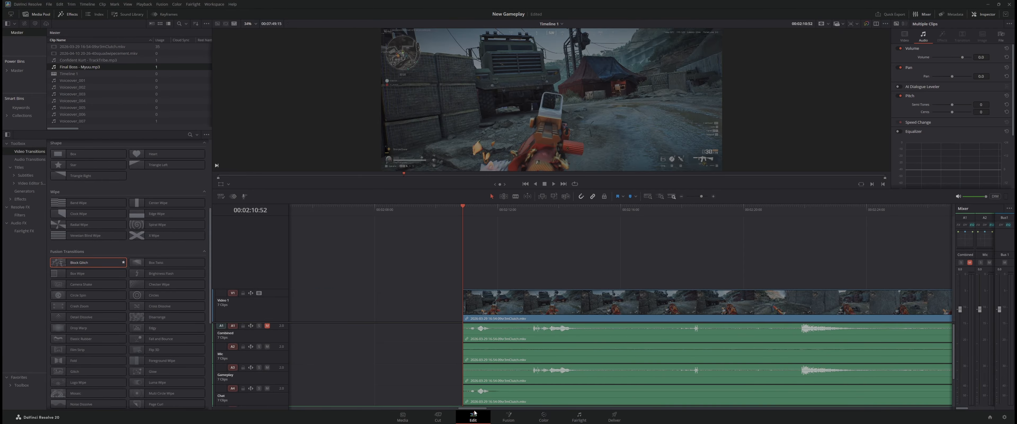
# Move the following gameplay clip back against the cut at 00:01:49:20 to close the gap
pyautogui.moveTo(474, 410); pyautogui.dragTo(460, 410)
pyautogui.moveTo(884, 317); pyautogui.dragTo(442, 338)
pyautogui.moveTo(461, 409); pyautogui.dragTo(446, 410)
pyautogui.moveTo(849, 337); pyautogui.dragTo(628, 325)
pyautogui.press('space')
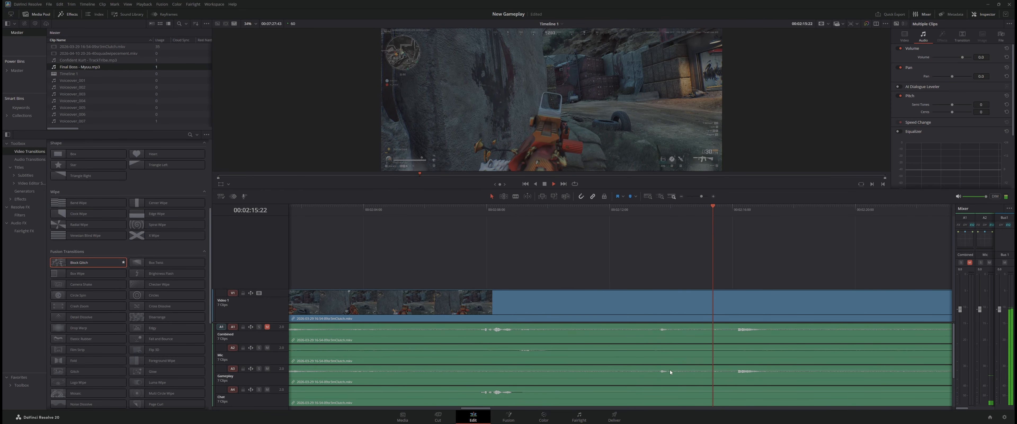
pyautogui.press('space')
# Play from the join at 00:01:49:20 and split the gameplay clip at 00:02:02:50
pyautogui.moveTo(482, 410); pyautogui.dragTo(459, 411)
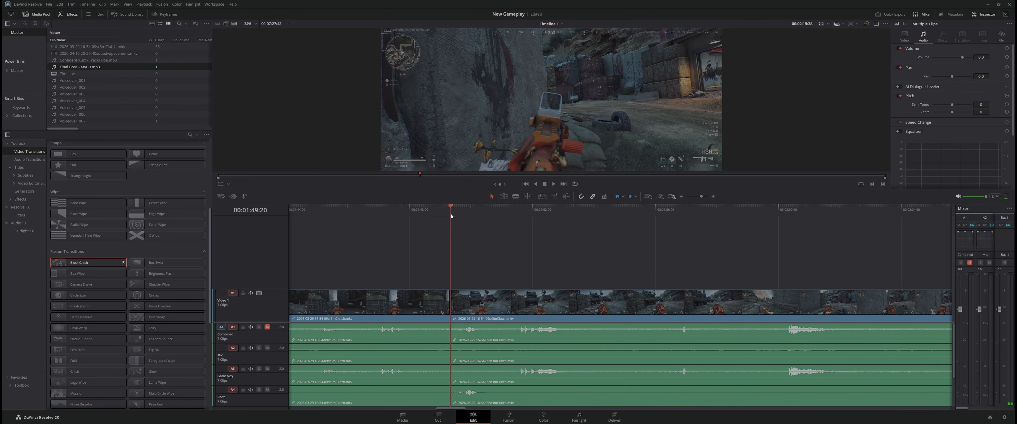
pyautogui.press('space')
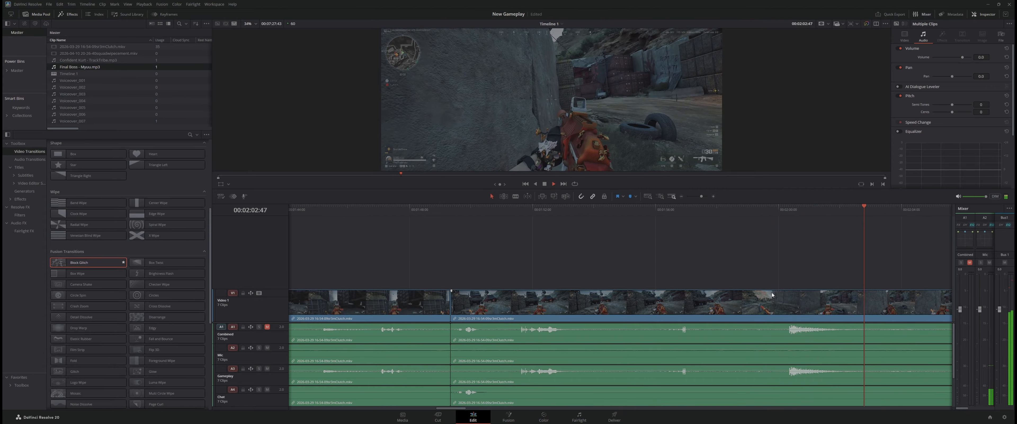
pyautogui.press('space')
pyautogui.click(837, 308)
pyautogui.hotkey('ctrl', 'b')
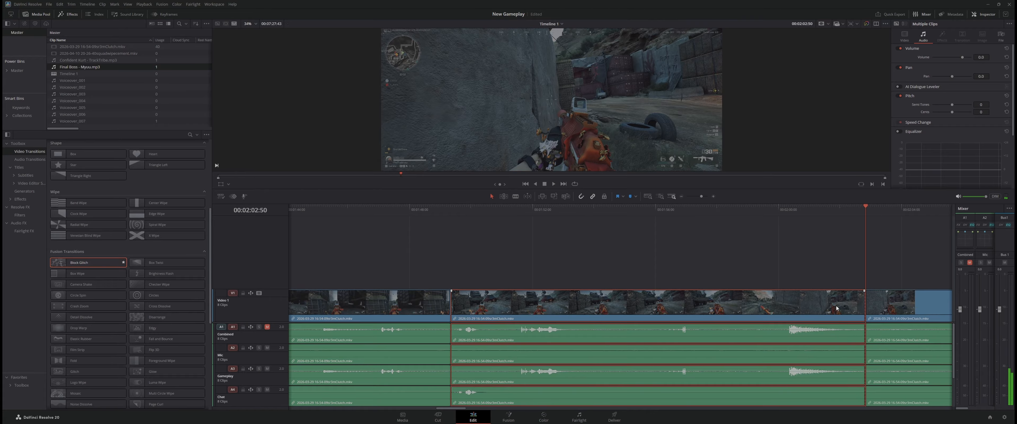
# Skim the quiet footage following the 00:02:02:50 split, split again at 00:02:37:28 and delete the section in between
pyautogui.moveTo(450, 411); pyautogui.dragTo(474, 411)
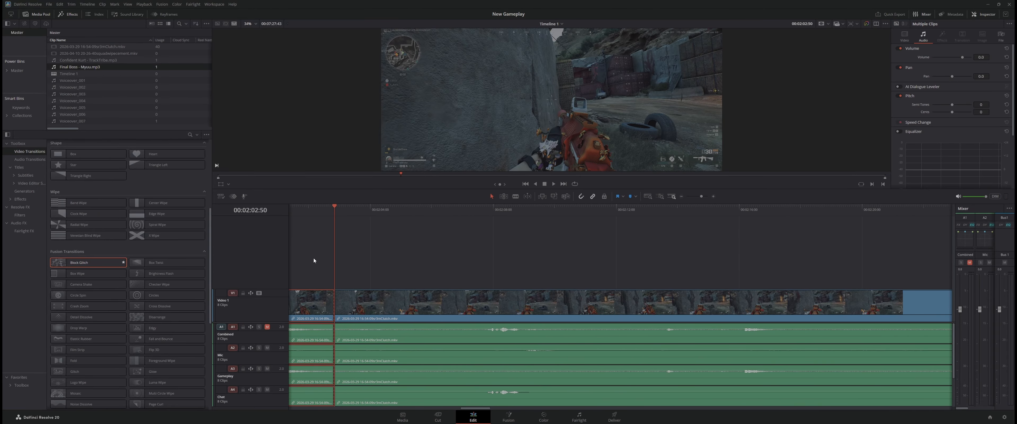
pyautogui.moveTo(334, 253); pyautogui.dragTo(718, 275)
pyautogui.press('space')
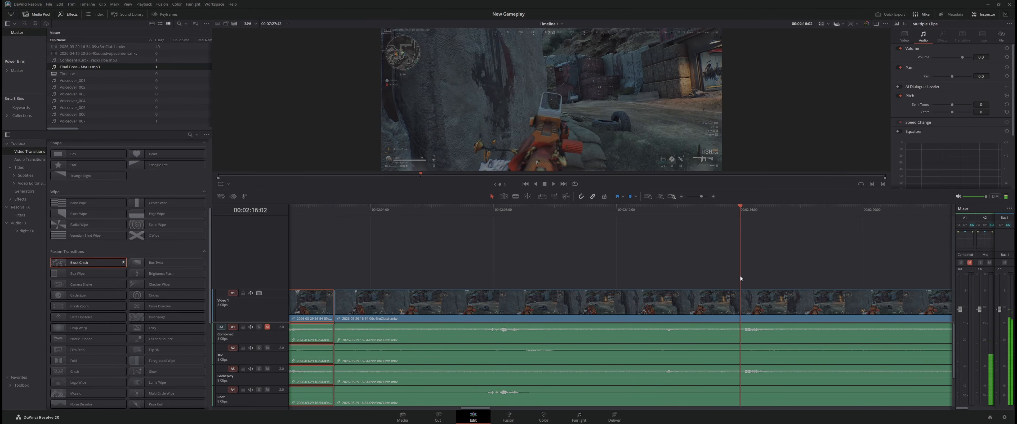
pyautogui.press('space')
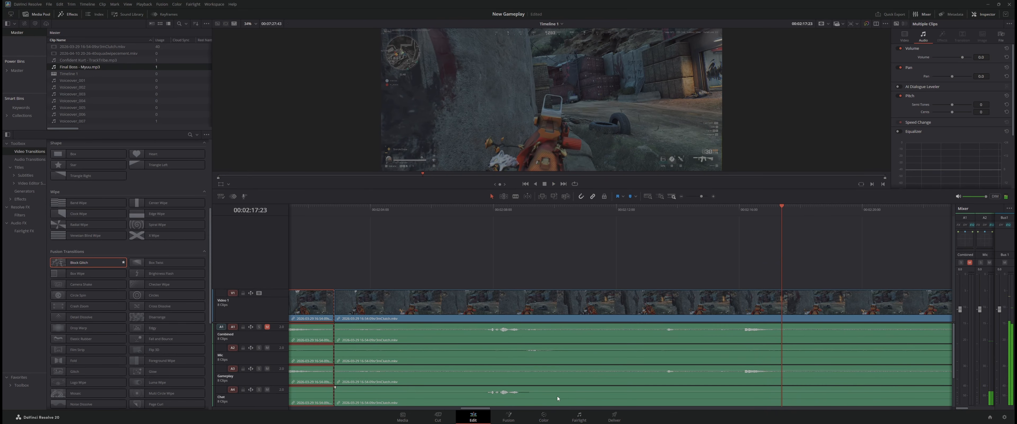
pyautogui.moveTo(470, 409); pyautogui.dragTo(489, 409)
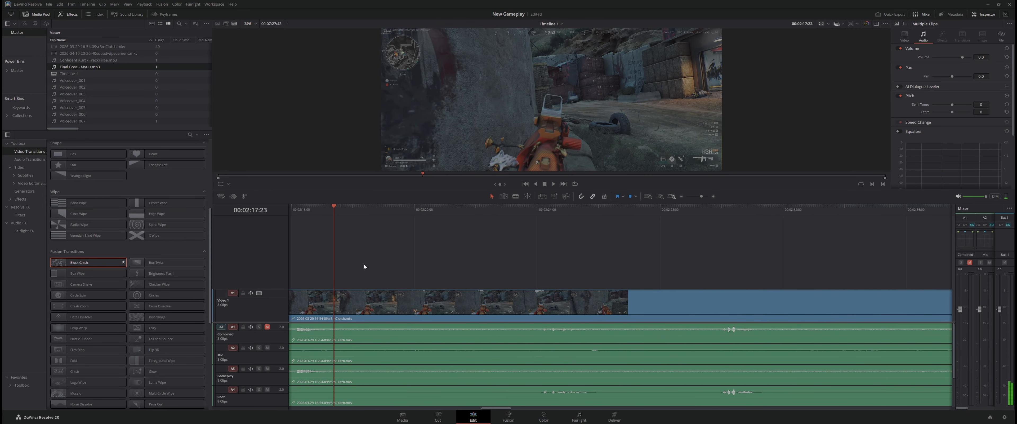
pyautogui.moveTo(335, 272); pyautogui.dragTo(843, 291)
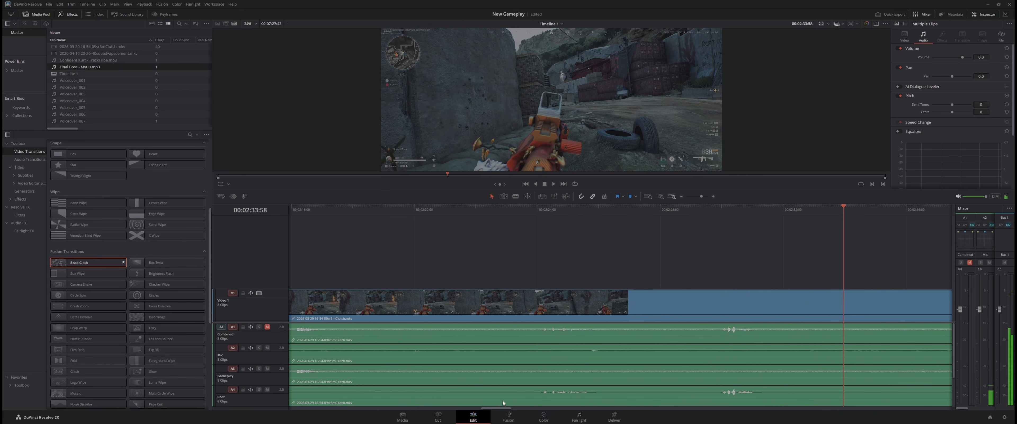
pyautogui.moveTo(504, 408); pyautogui.dragTo(524, 409)
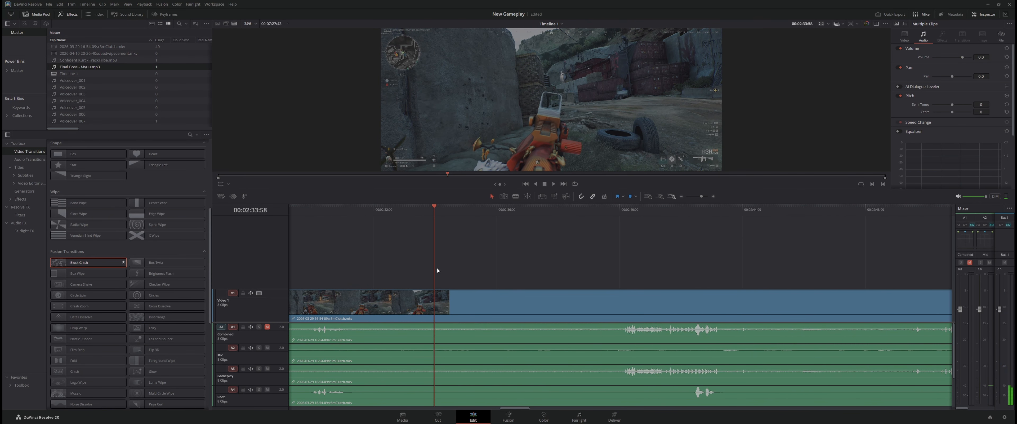
pyautogui.moveTo(433, 272); pyautogui.dragTo(543, 284)
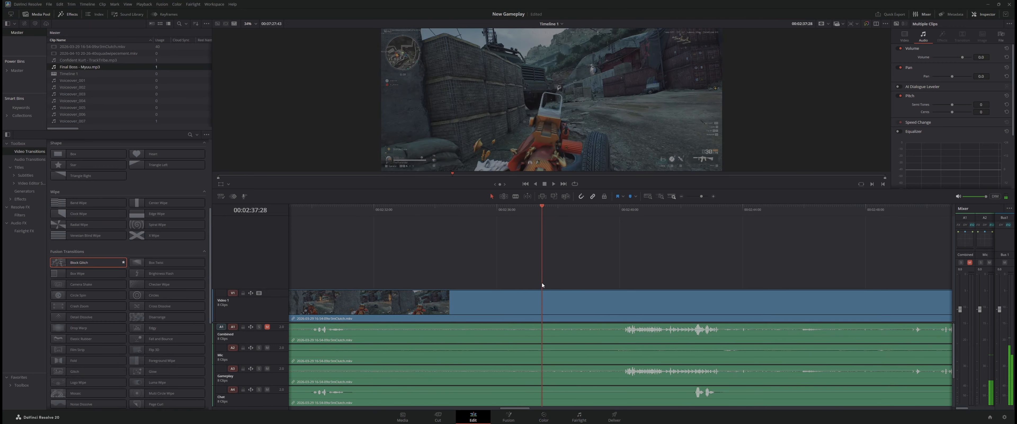
pyautogui.hotkey('ctrl', 'b')
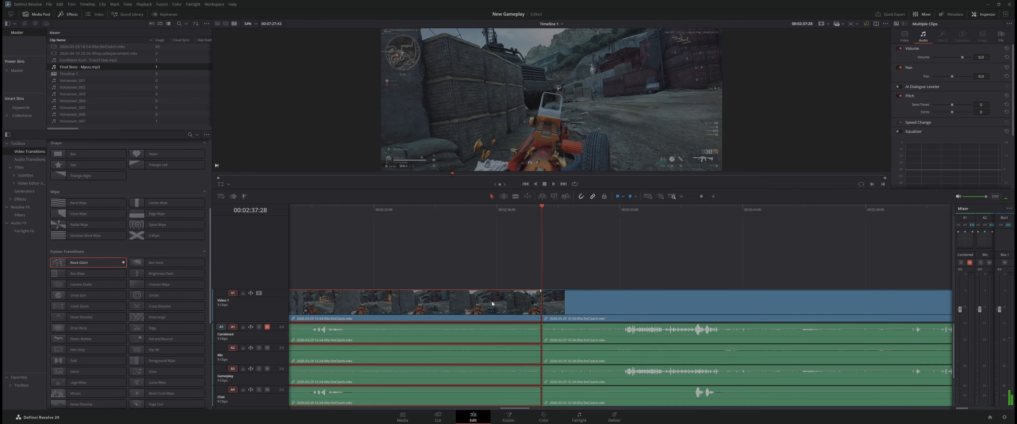
pyautogui.press('BackSpace')
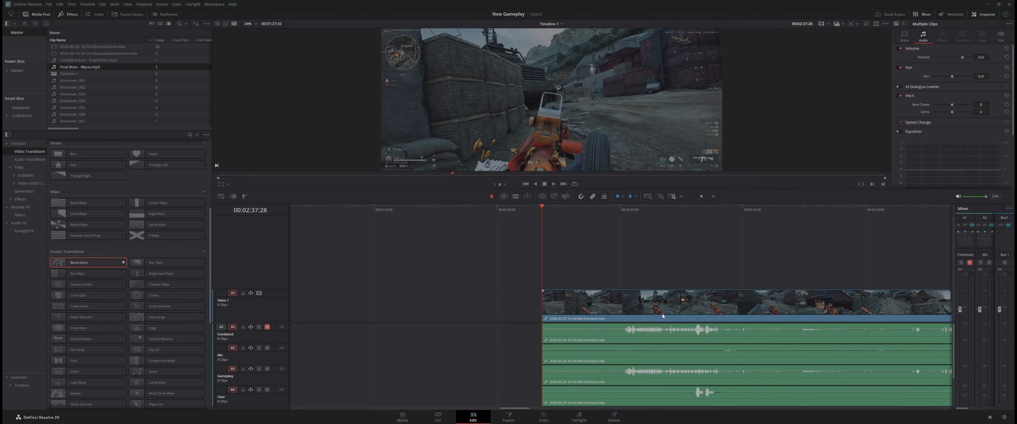
# Move the remaining gameplay clip back against the cut at 00:02:02:50 to close the gap
pyautogui.moveTo(662, 313); pyautogui.dragTo(469, 319)
pyautogui.moveTo(507, 408); pyautogui.dragTo(479, 409)
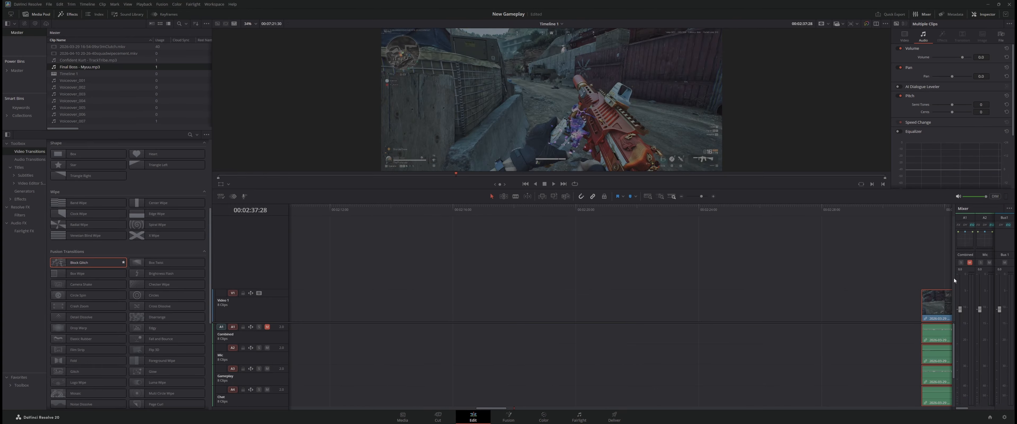
pyautogui.moveTo(927, 312); pyautogui.dragTo(467, 313)
pyautogui.moveTo(502, 408); pyautogui.dragTo(483, 409)
pyautogui.moveTo(921, 316); pyautogui.dragTo(521, 319)
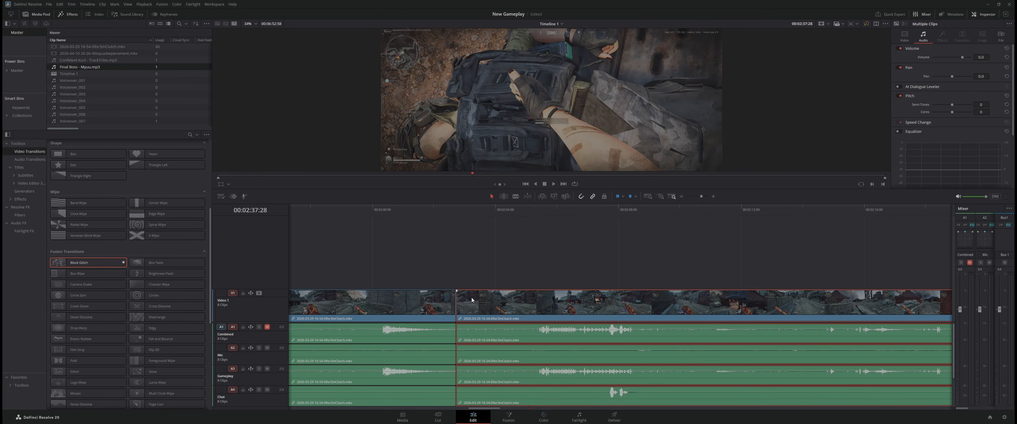
pyautogui.moveTo(473, 300); pyautogui.dragTo(536, 303)
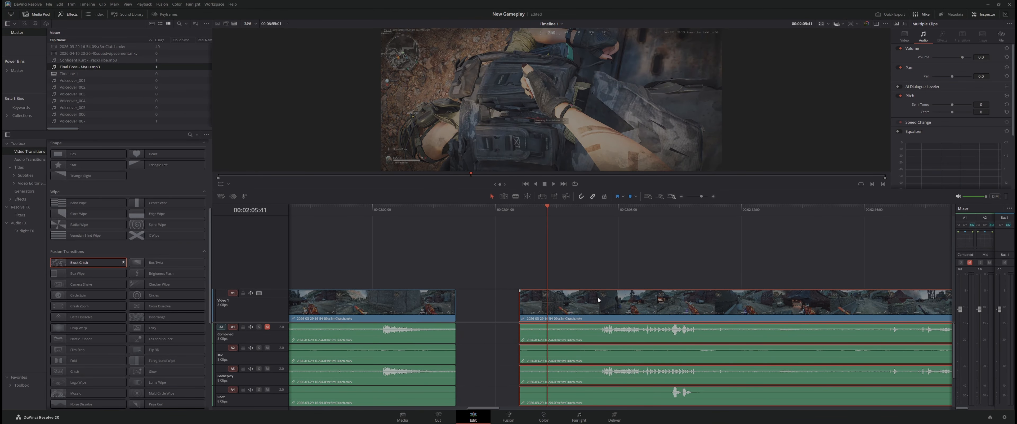
pyautogui.moveTo(599, 300); pyautogui.dragTo(542, 299)
# Add a Block Glitch transition on the cut at 00:02:02:50 and play from 00:02:00:48 across it
pyautogui.moveTo(548, 247); pyautogui.dragTo(510, 260)
pyautogui.moveTo(67, 261); pyautogui.dragTo(457, 299)
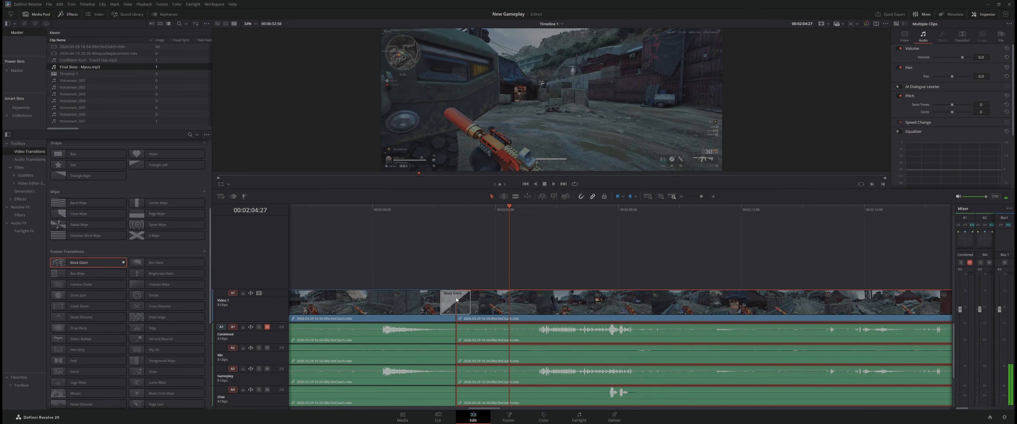
pyautogui.click(398, 212)
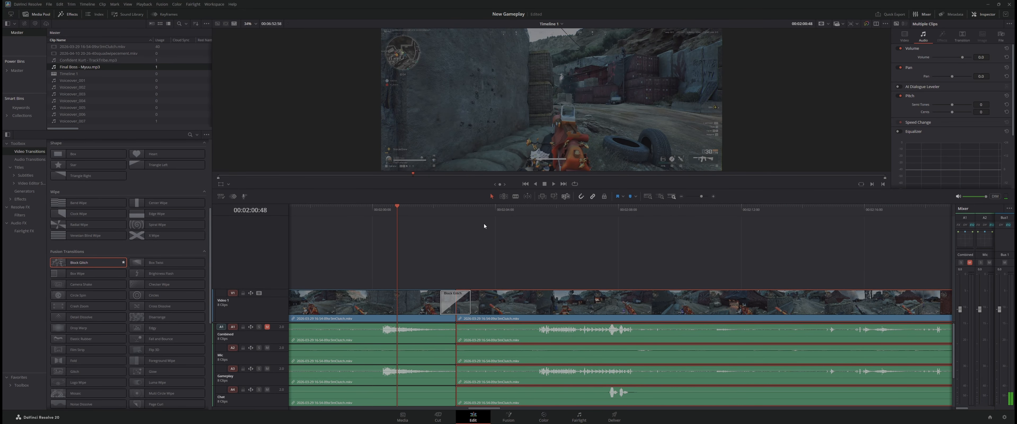
pyautogui.press('space')
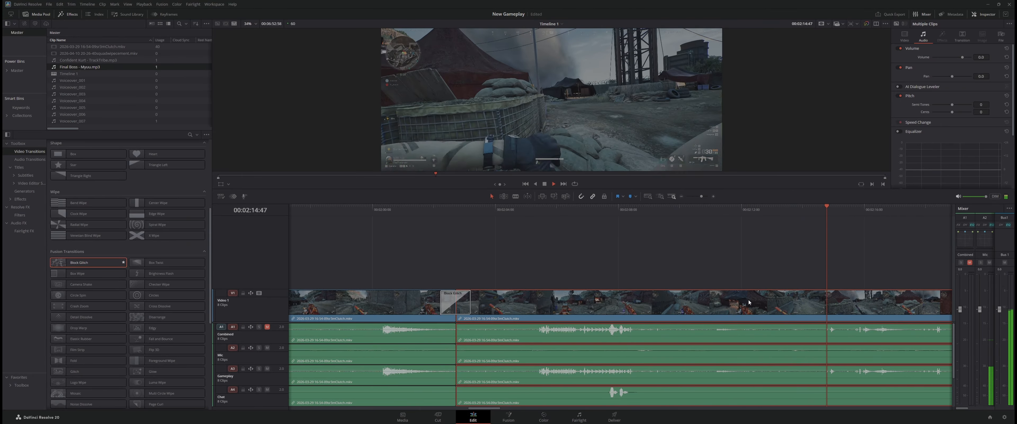
# Play on to 00:02:41:43 with the music track in view to check where the background music runs out
pyautogui.moveTo(484, 409); pyautogui.dragTo(493, 408)
pyautogui.scroll(-2, 553, 367)
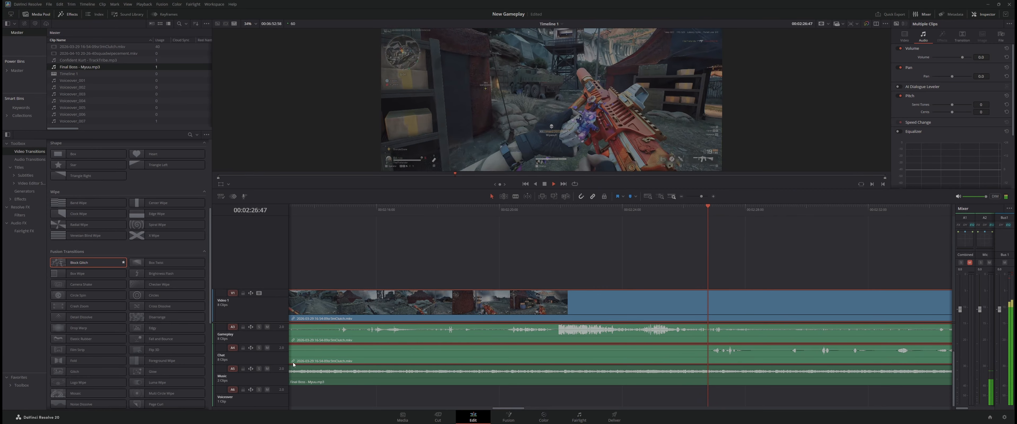
pyautogui.moveTo(221, 423)
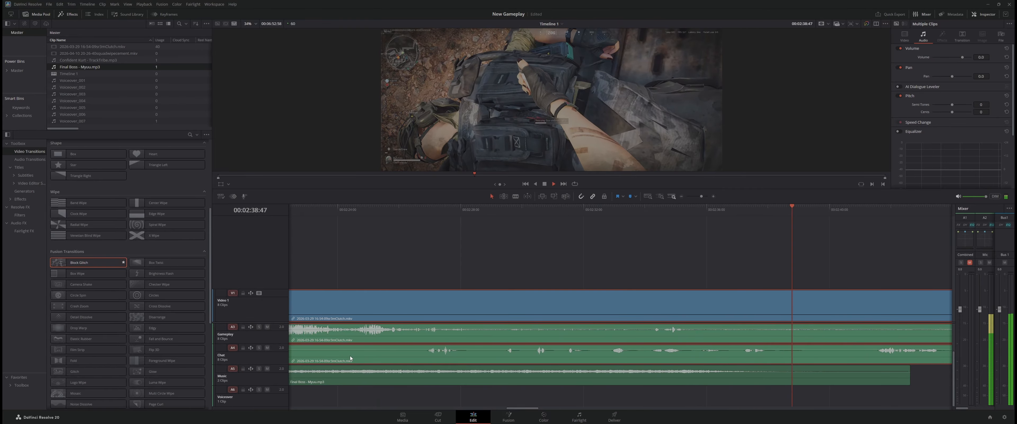
pyautogui.press('space')
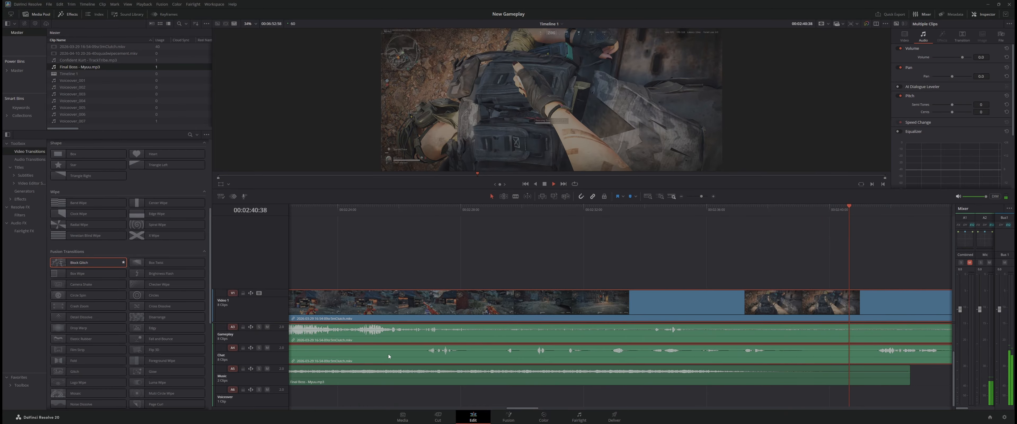
pyautogui.press('space')
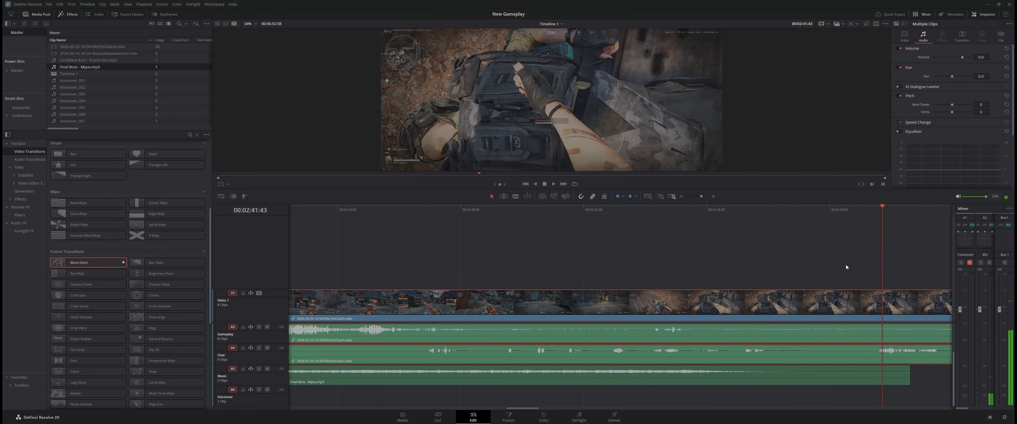
# Split the gameplay at 00:02:38:21 and trim the end of the music clip back to that cut
pyautogui.click(807, 272)
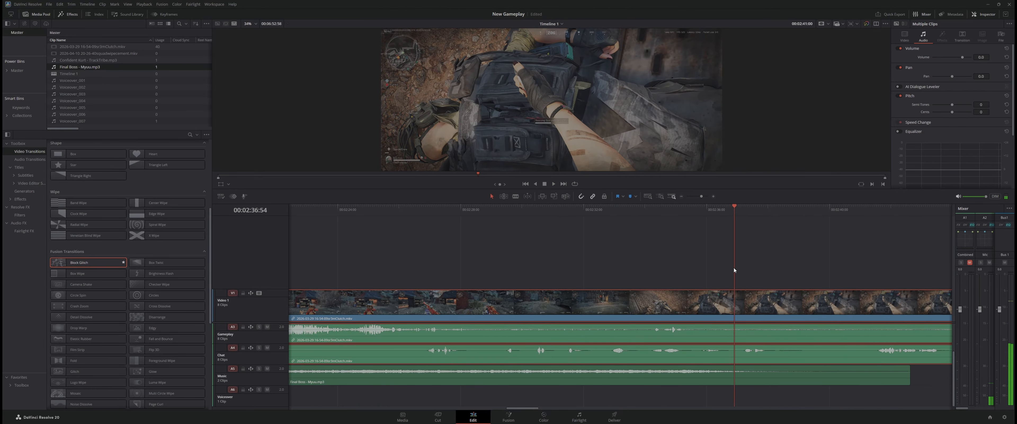
pyautogui.press('space')
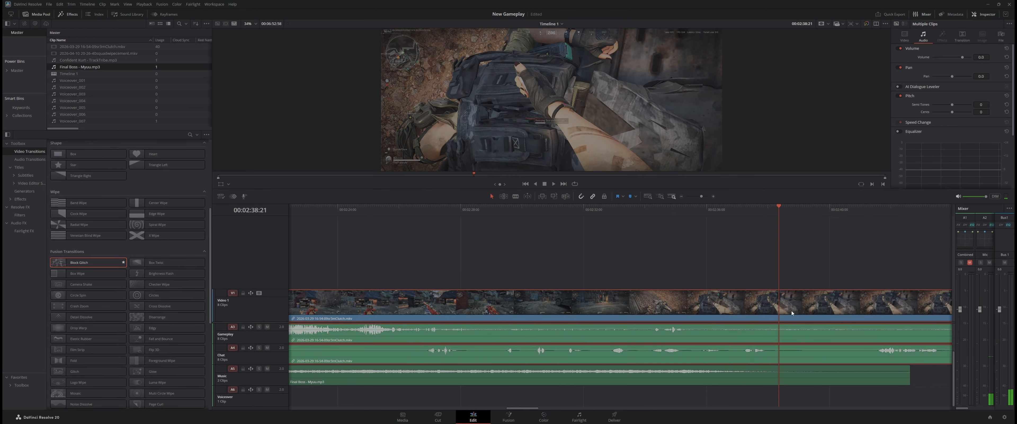
pyautogui.hotkey('ctrl', 'b')
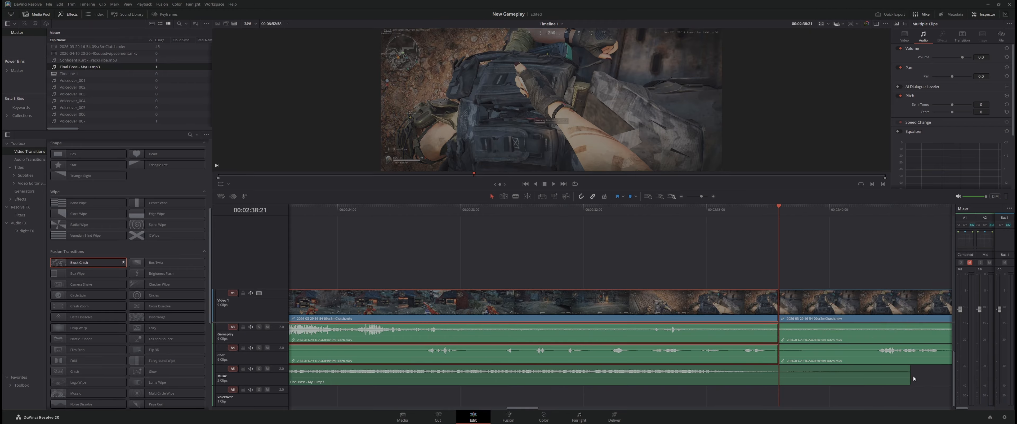
pyautogui.moveTo(910, 375); pyautogui.dragTo(779, 375)
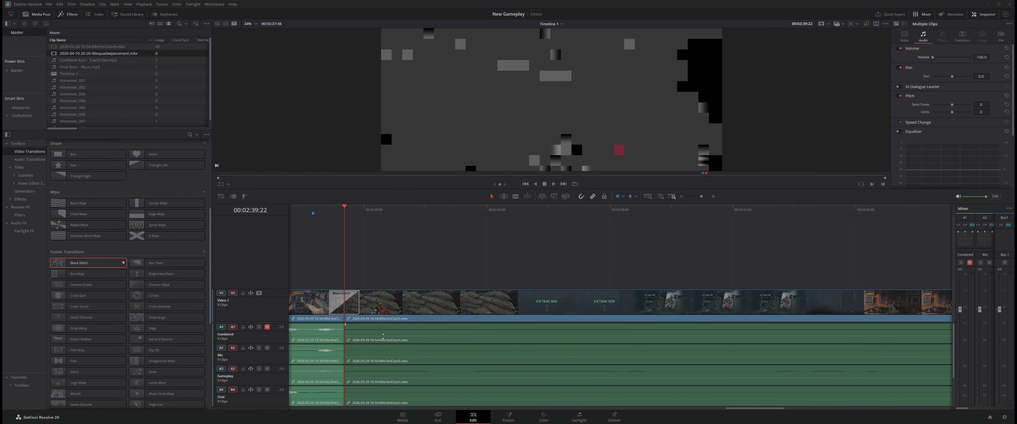
# Select the gameplay clip following the 00:02:39:22 cut to examine its volume setting and the lower audio tracks
pyautogui.click(622, 362)
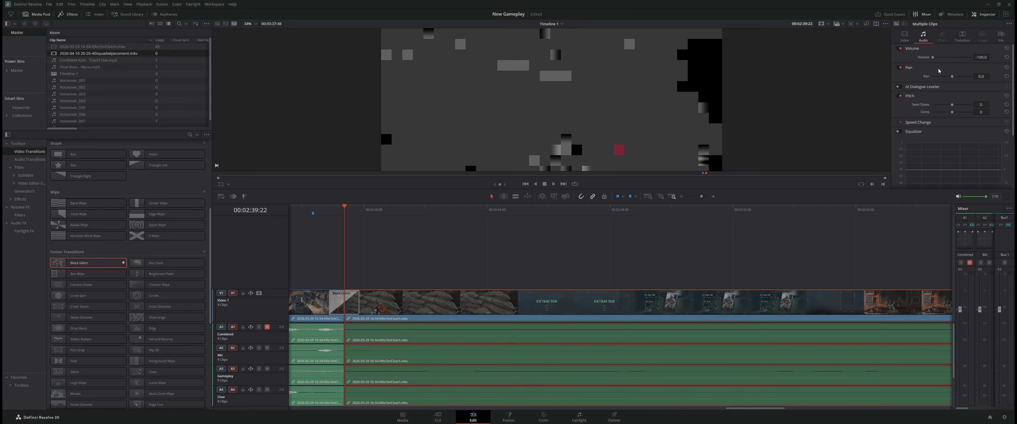
pyautogui.scroll(-2, 402, 359)
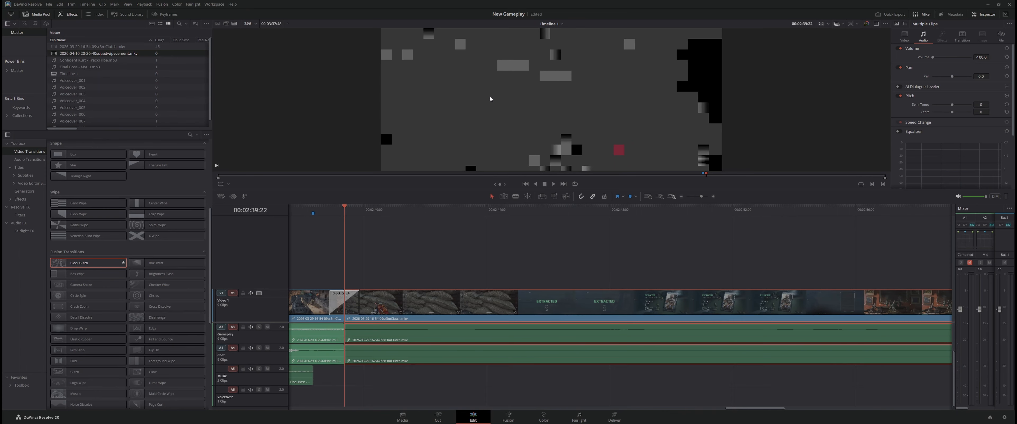
# Record a voiceover of about 11 seconds onto the Voiceover track, starting at 00:02:39:22
pyautogui.click(245, 196)
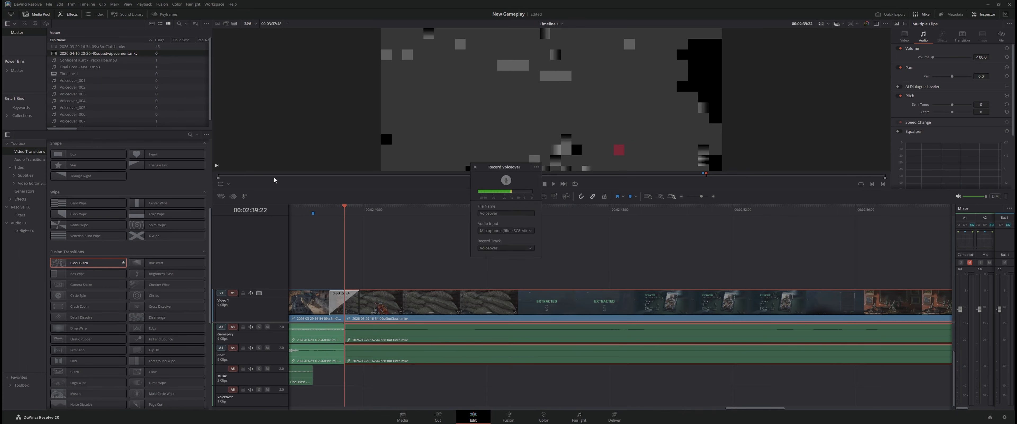
pyautogui.click(506, 181)
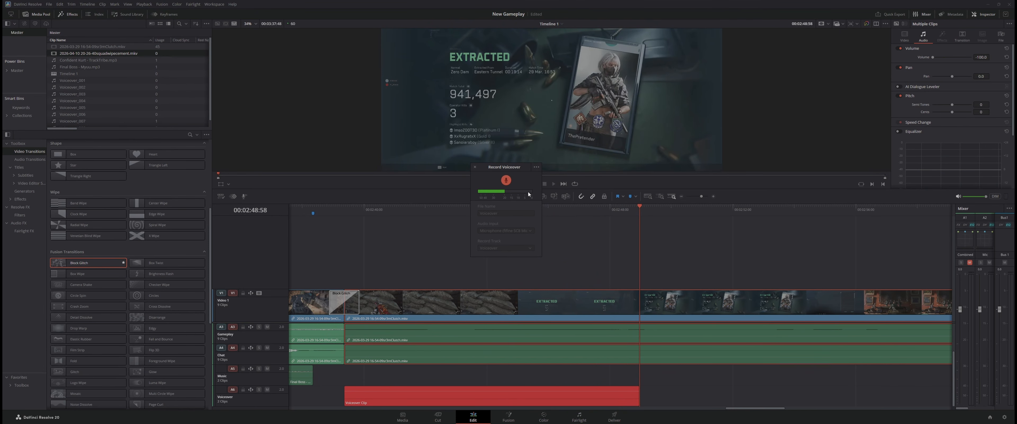
pyautogui.click(505, 180)
# Split the new voiceover clip at 00:02:40:08 and delete its silent opening without shifting the other tracks
pyautogui.click(361, 213)
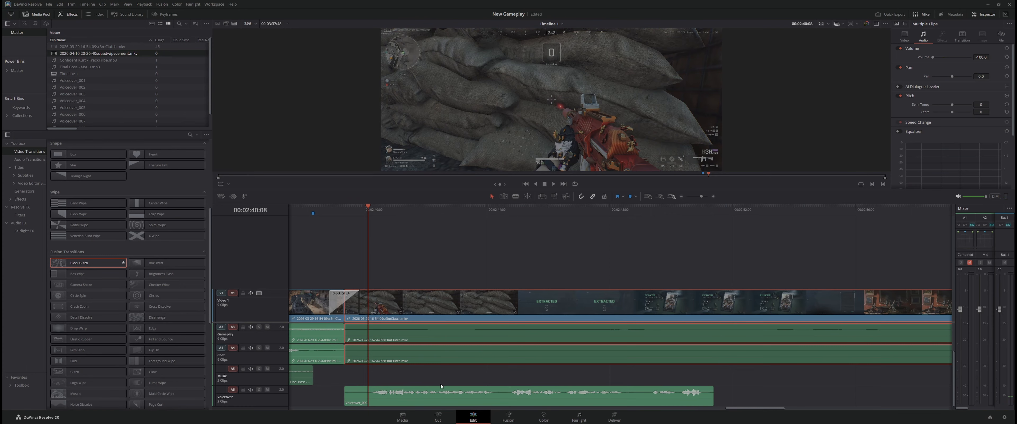
pyautogui.click(436, 398)
pyautogui.hotkey('ctrl', 'b')
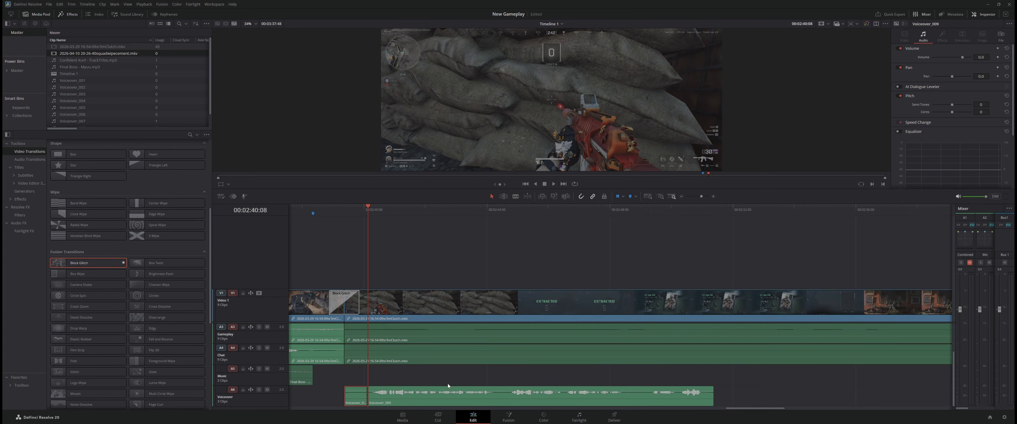
pyautogui.click(353, 395)
pyautogui.press('Delete')
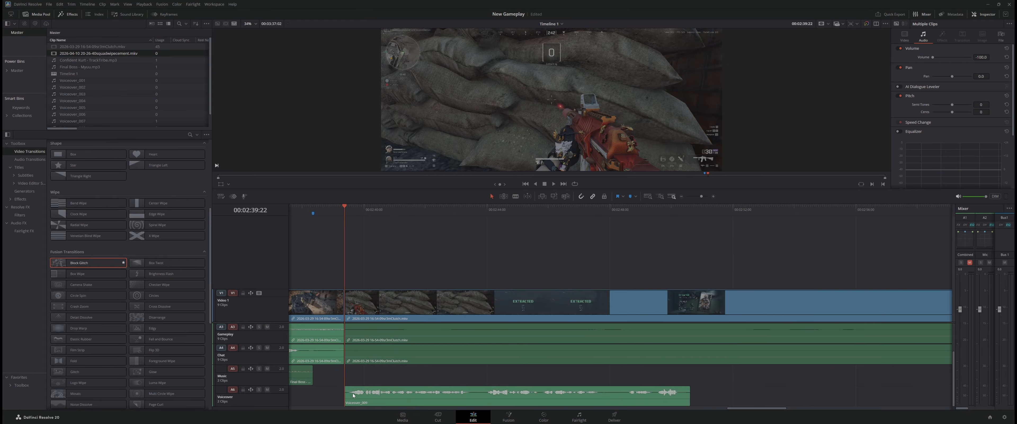
pyautogui.hotkey('ctrl', 'z')
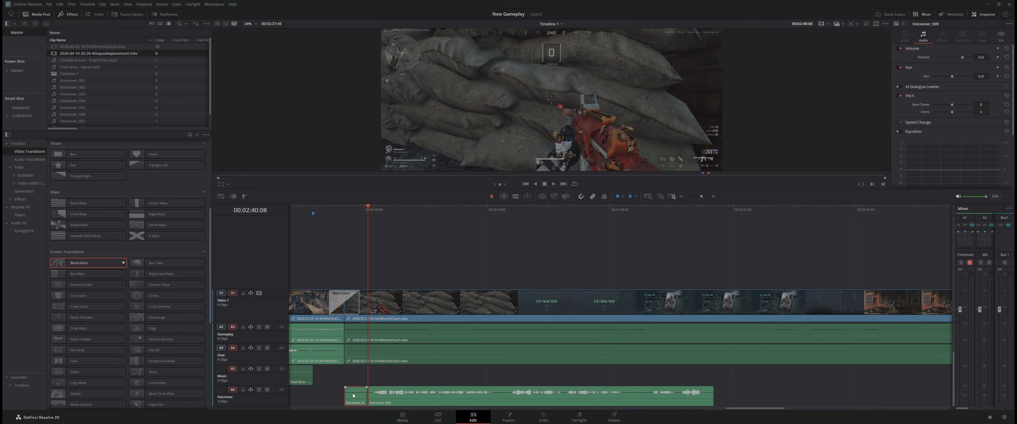
pyautogui.press('BackSpace')
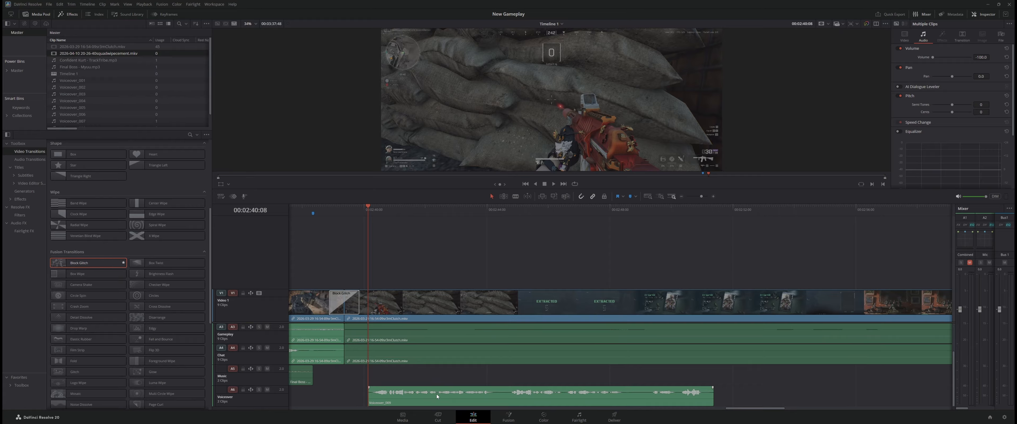
# Move the voiceover clip back to the 00:02:39:22 cut and trim its silent end to about 00:02:50:20
pyautogui.moveTo(438, 396); pyautogui.dragTo(413, 400)
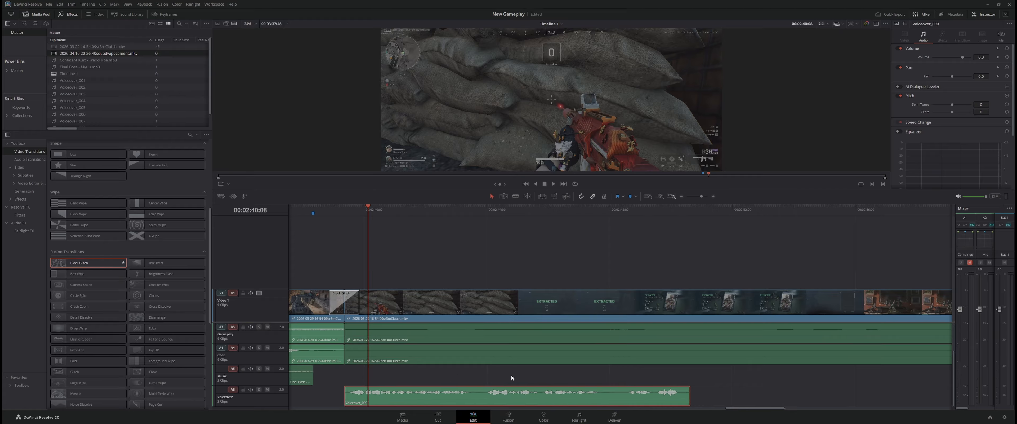
pyautogui.moveTo(692, 398); pyautogui.dragTo(681, 398)
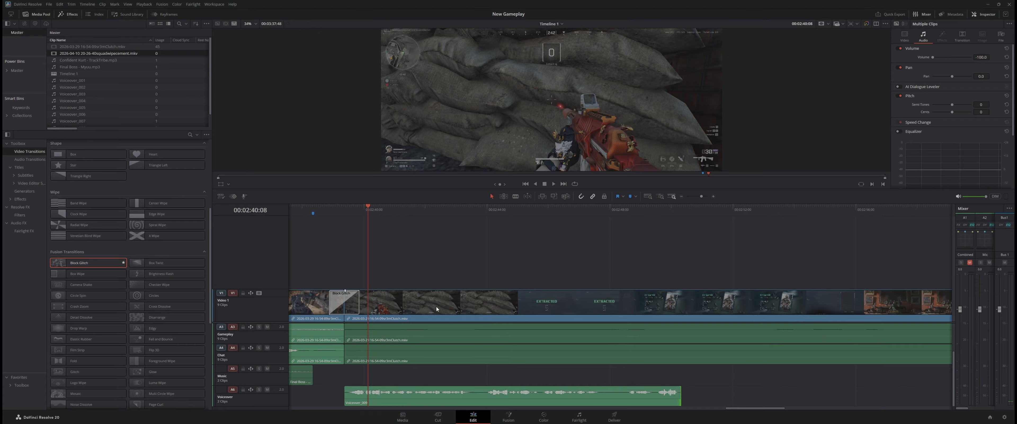
# Place Confident Kurt - TrackTribe.mp3 on the Music track directly after the end of the Final Boss clip
pyautogui.click(55, 62)
pyautogui.moveTo(220, 233); pyautogui.dragTo(381, 378)
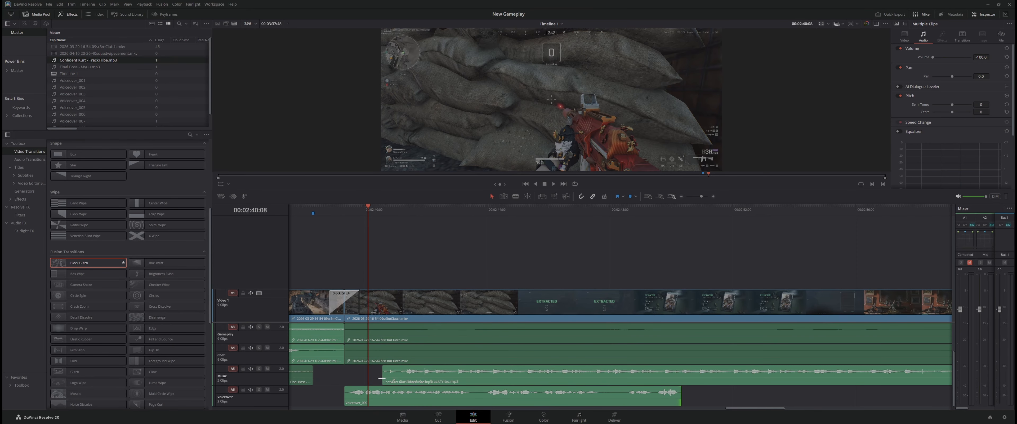
pyautogui.moveTo(460, 387); pyautogui.dragTo(471, 391)
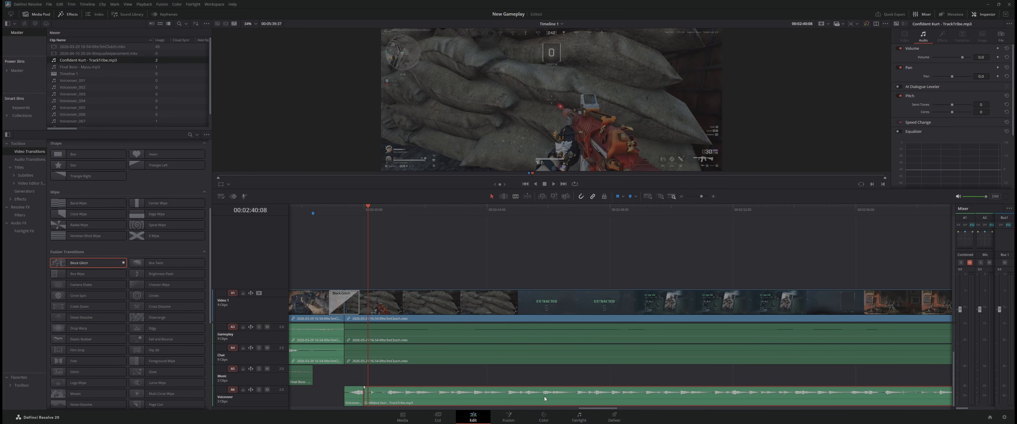
pyautogui.moveTo(544, 395); pyautogui.dragTo(497, 378)
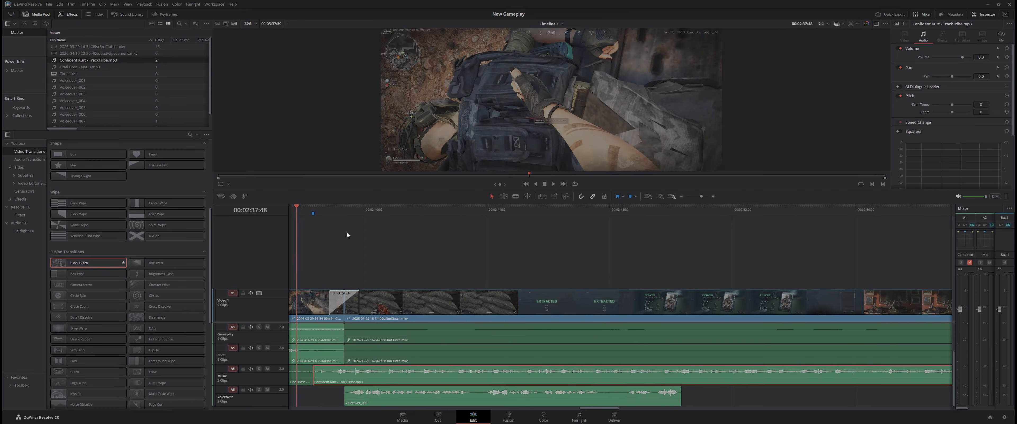
# Play the timeline from 00:02:37:48 to check the voiceover against the new background music
pyautogui.press('space')
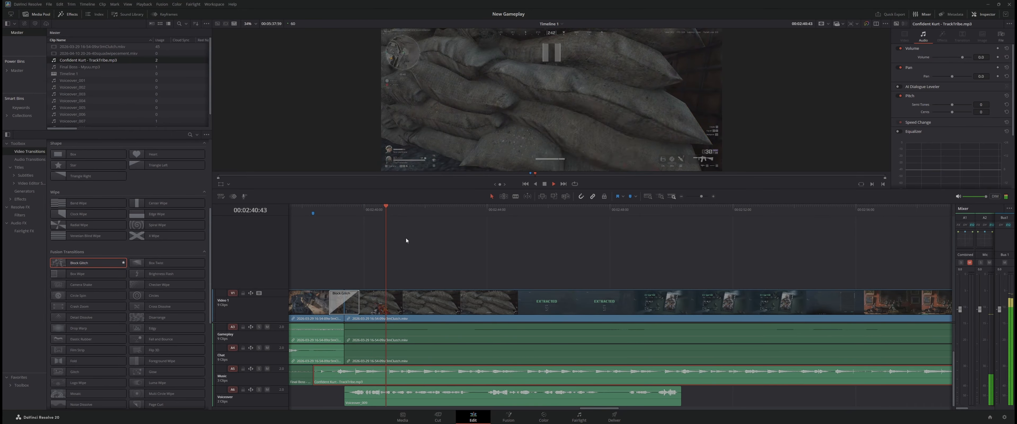
pyautogui.click(297, 211)
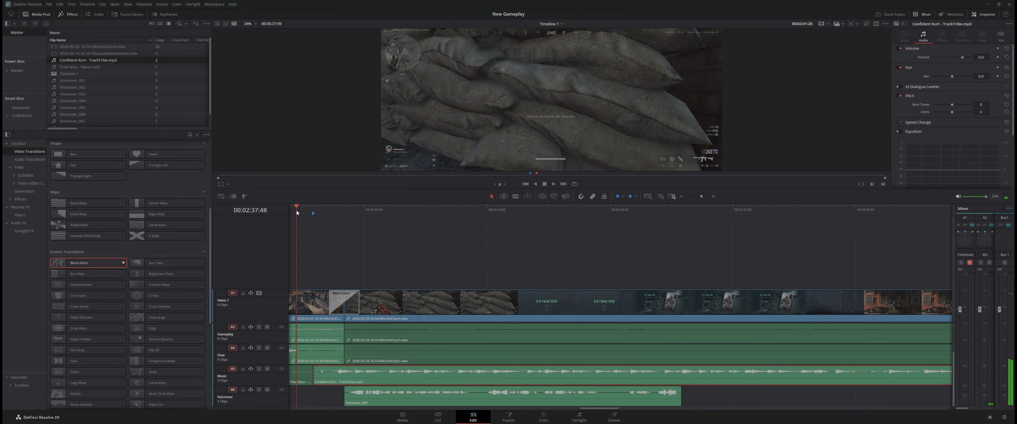
pyautogui.press('space')
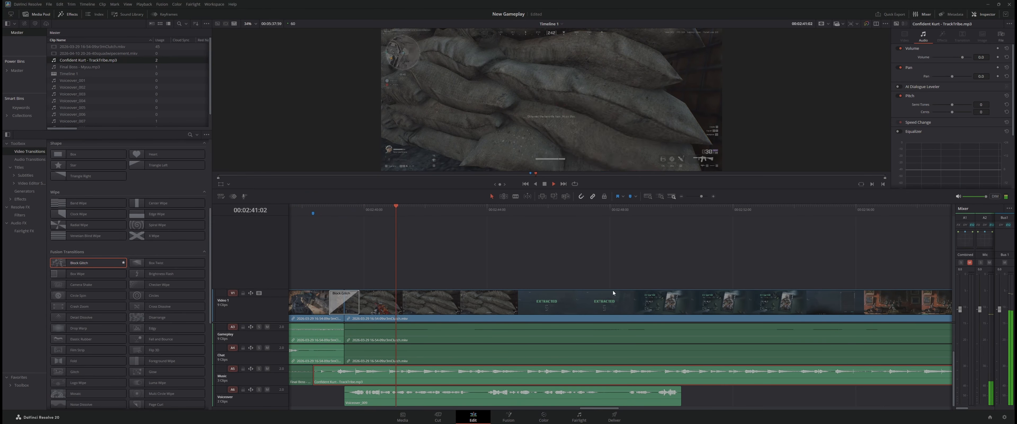
# Try a volume of -10 on the voiceover clip during playback, undo it and stop playback
pyautogui.click(613, 397)
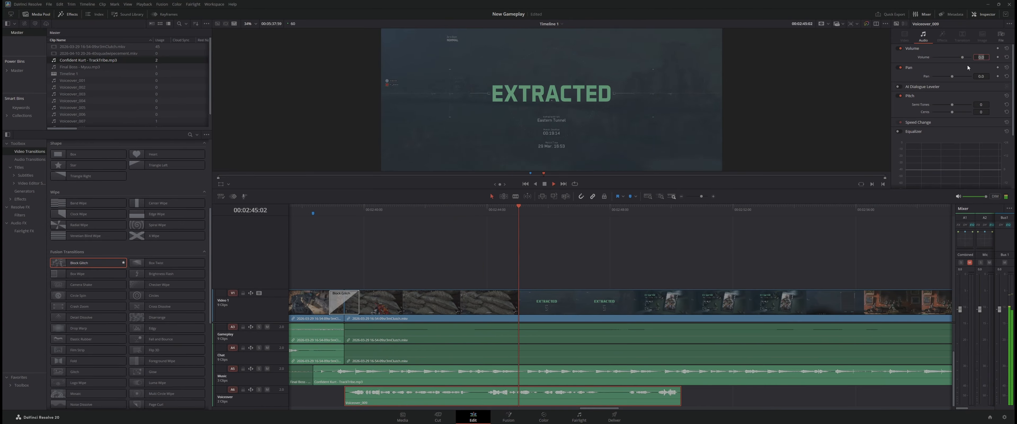
pyautogui.write('-10')
pyautogui.press('Return')
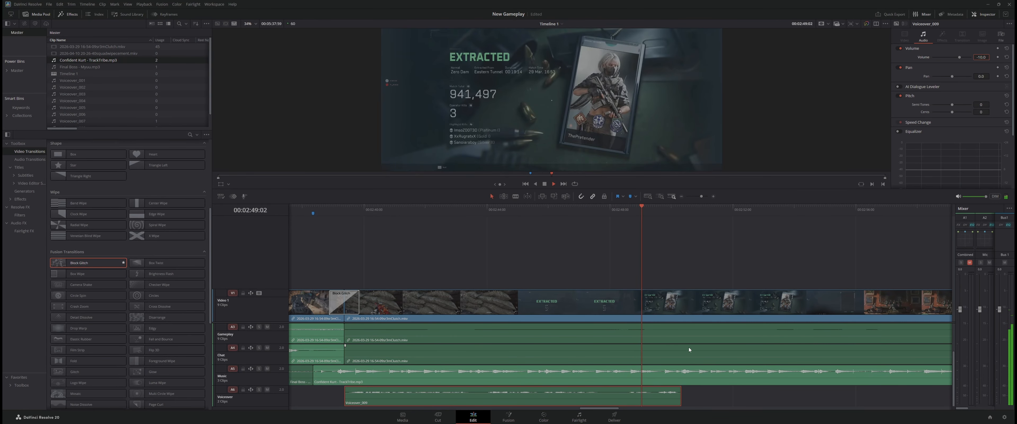
pyautogui.hotkey('ctrl', 'z')
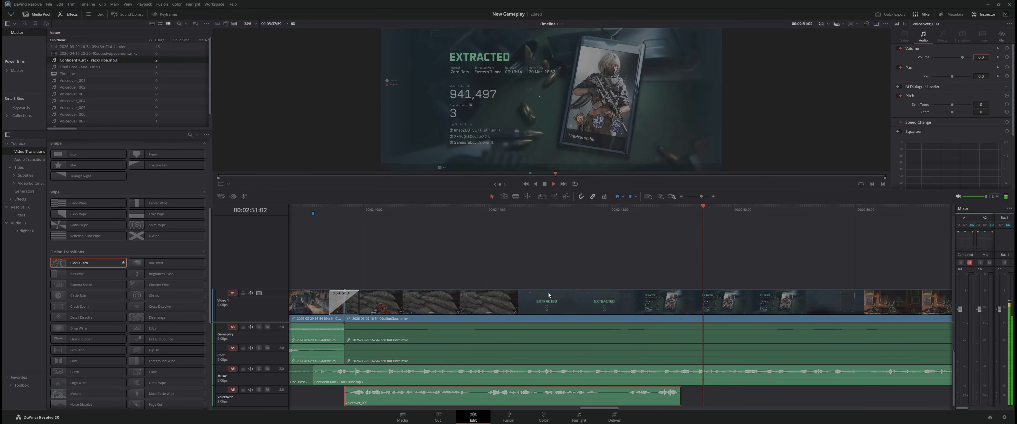
pyautogui.press('space')
# Split the gameplay clip at 00:02:50:20, where the voiceover ends, and delete the footage after the cut
pyautogui.hscroll(5, 675, 303)
pyautogui.click(675, 302)
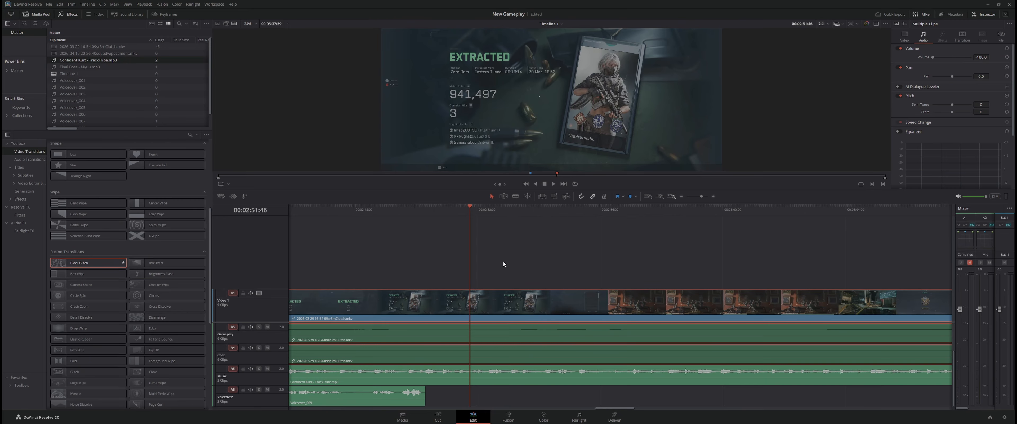
pyautogui.moveTo(472, 259); pyautogui.dragTo(429, 269)
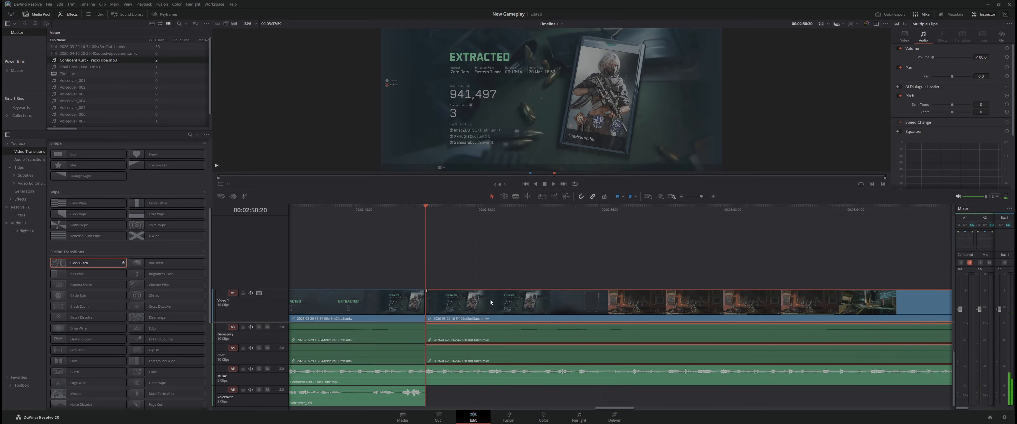
pyautogui.press('Delete')
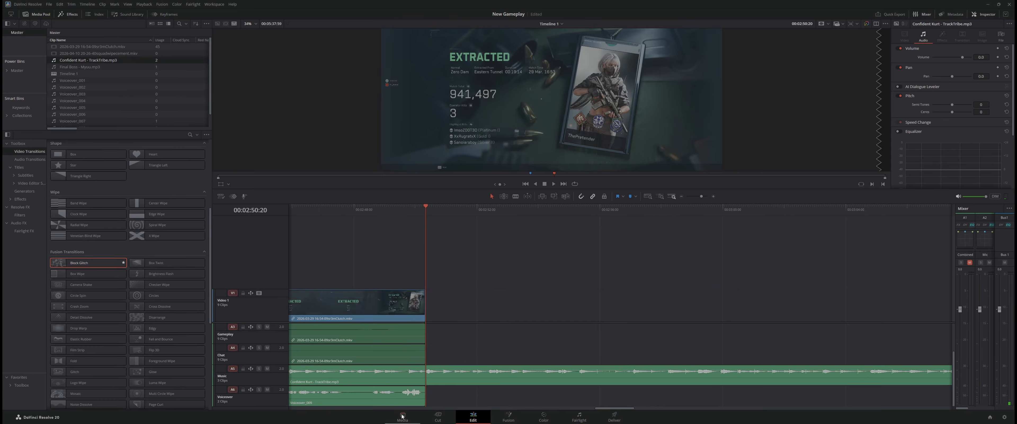
# Trim the end of the Confident Kurt music clip back to the end of the gameplay at 00:02:50:20
pyautogui.click(628, 413)
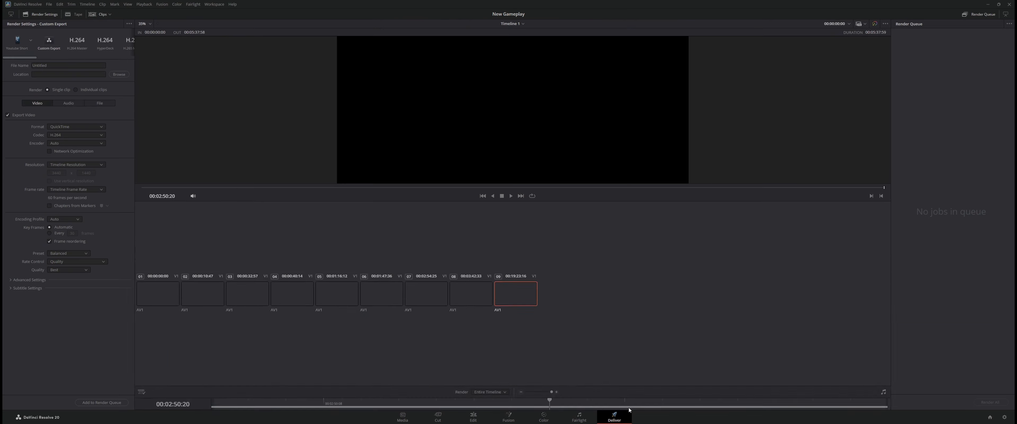
pyautogui.click(473, 417)
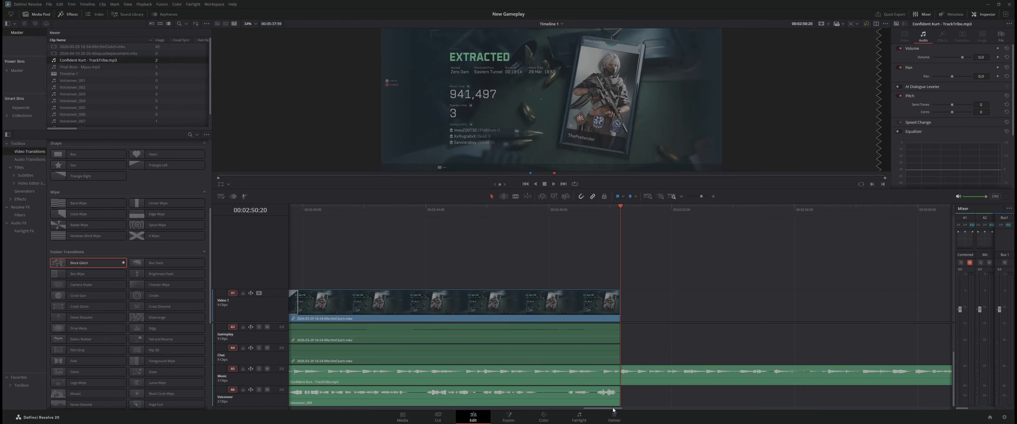
pyautogui.moveTo(613, 409); pyautogui.dragTo(849, 423)
pyautogui.click(684, 198)
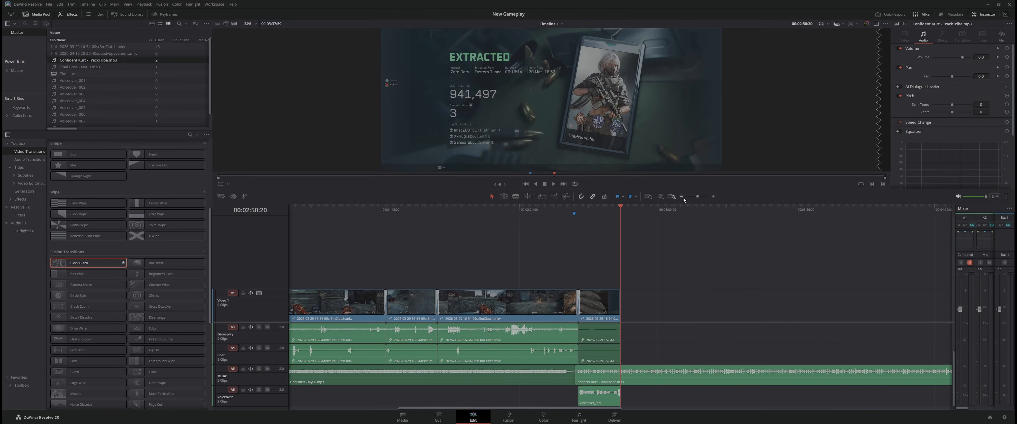
pyautogui.moveTo(568, 410); pyautogui.dragTo(757, 414)
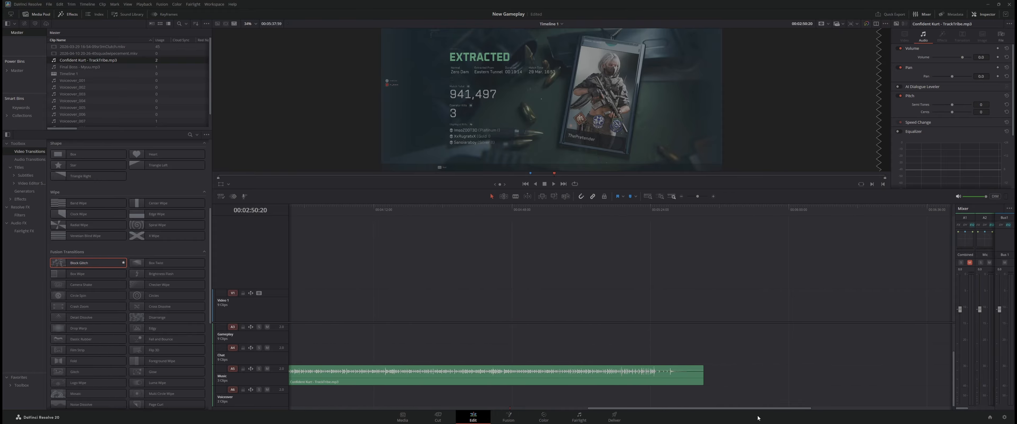
pyautogui.click(671, 373)
pyautogui.moveTo(702, 374); pyautogui.dragTo(370, 374)
pyautogui.moveTo(642, 409); pyautogui.dragTo(536, 409)
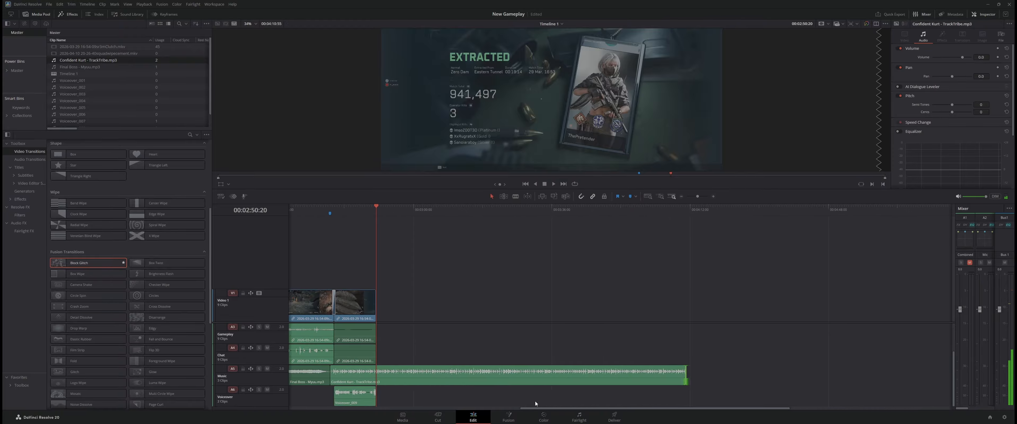
pyautogui.moveTo(686, 375); pyautogui.dragTo(377, 381)
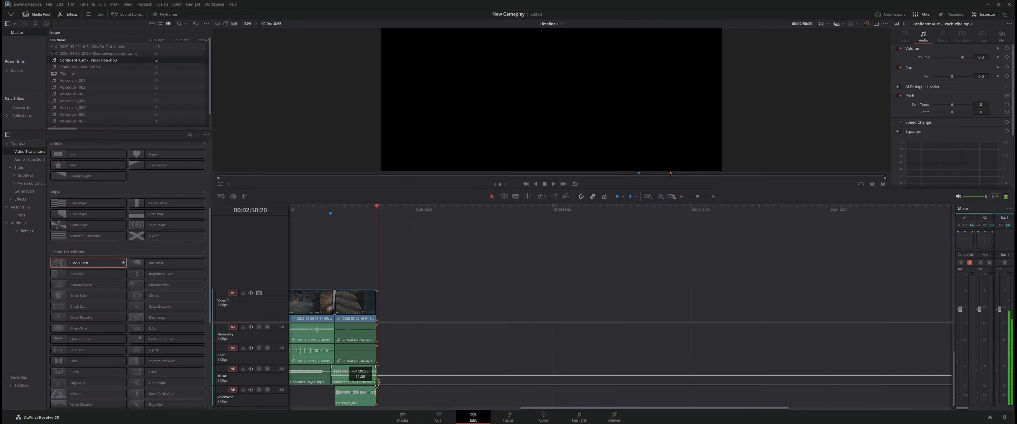